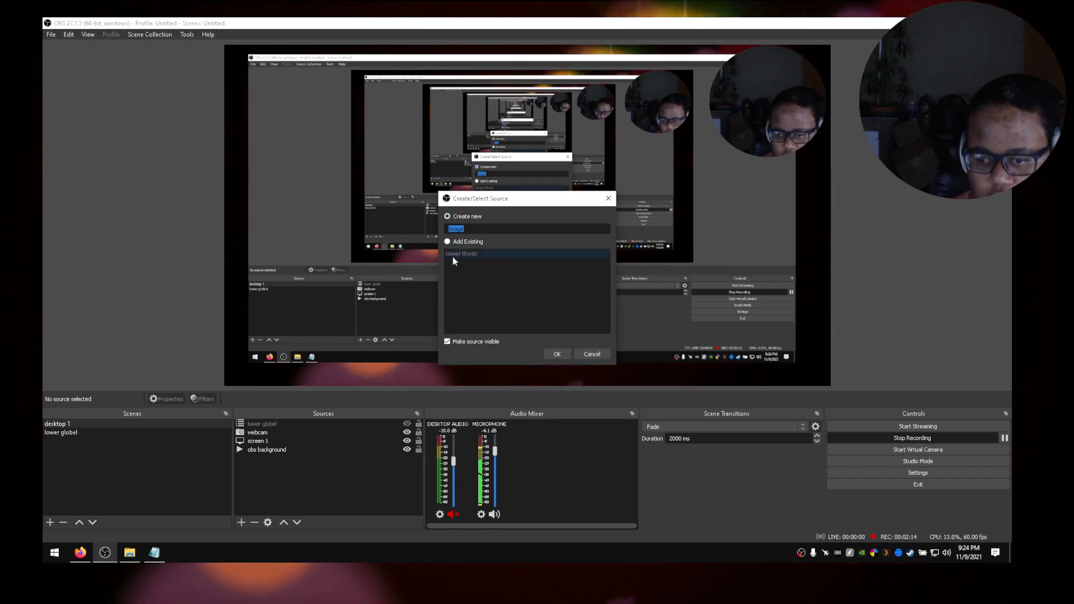
- Add the existing "lower thirds" image source to the desktop 1 scene and place it along the canvas's bottom edge
left_click(447, 241)
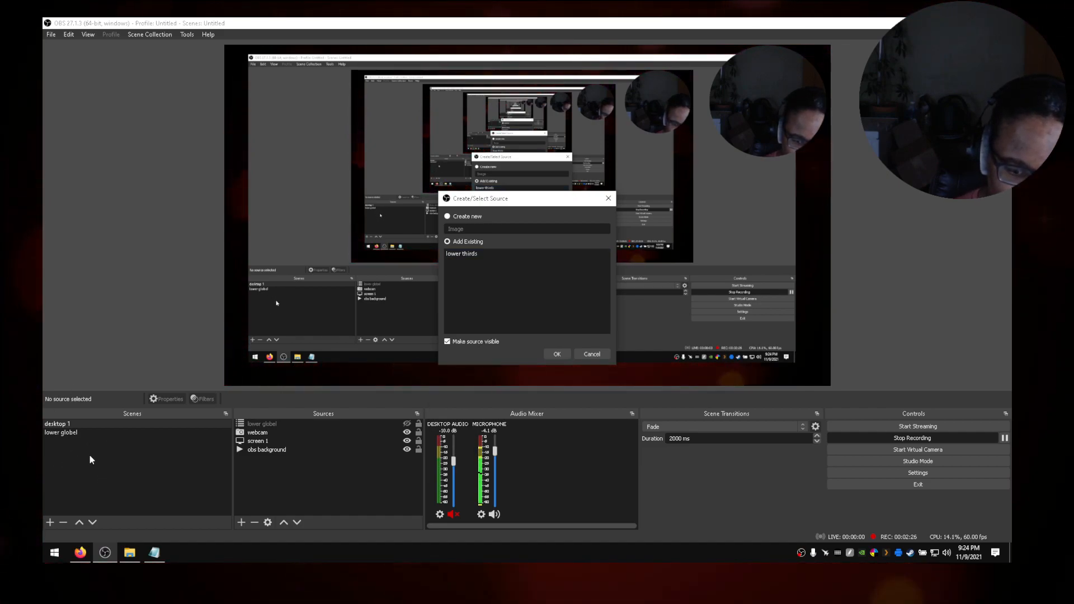
mouse_move(142, 546)
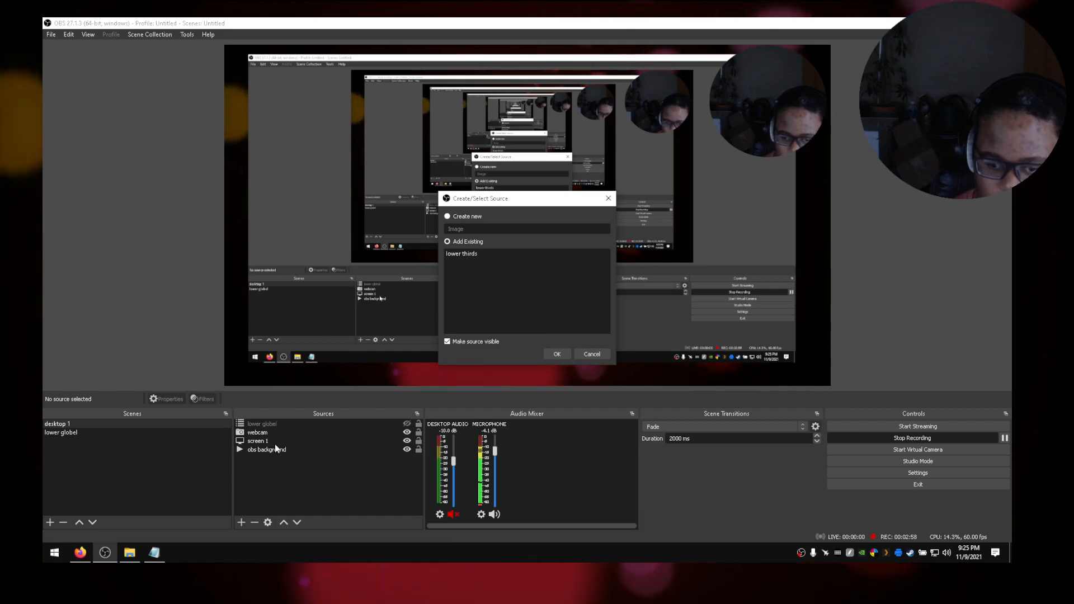
left_click(461, 259)
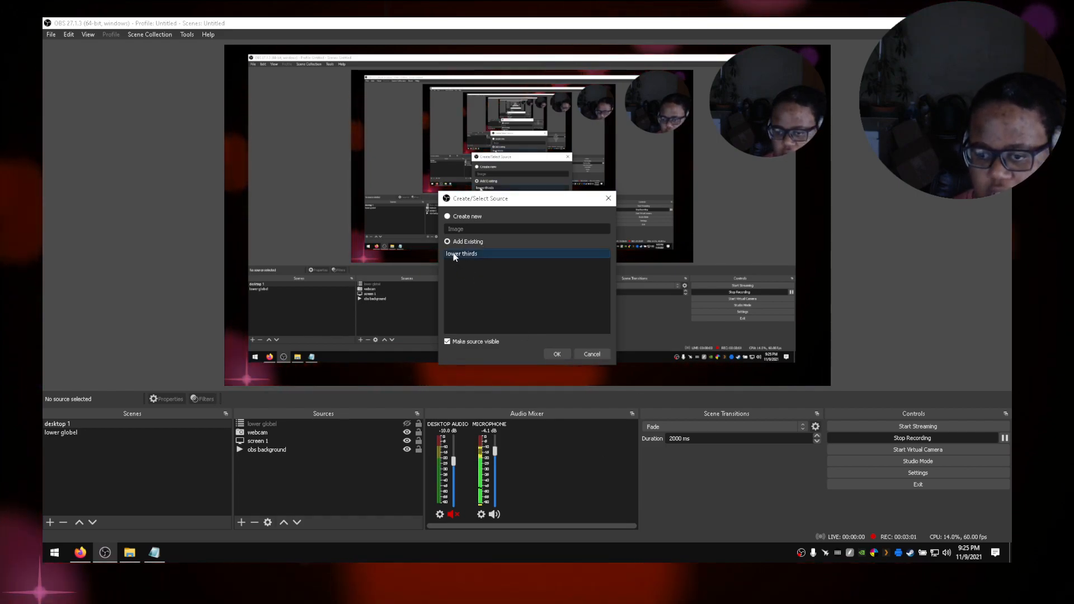
left_click(556, 355)
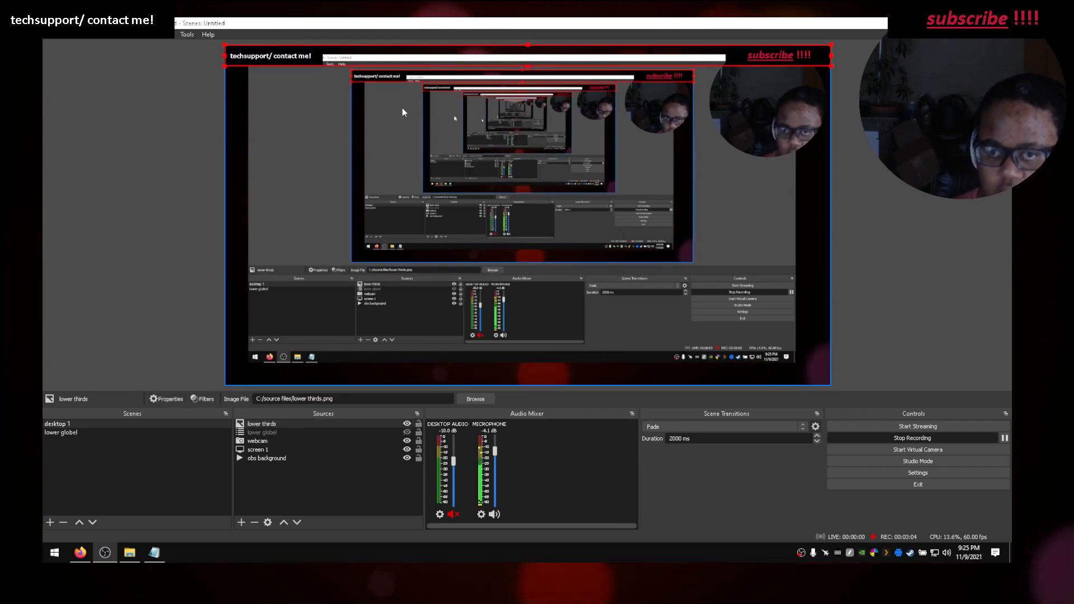
left_click_drag(268, 59, 270, 373)
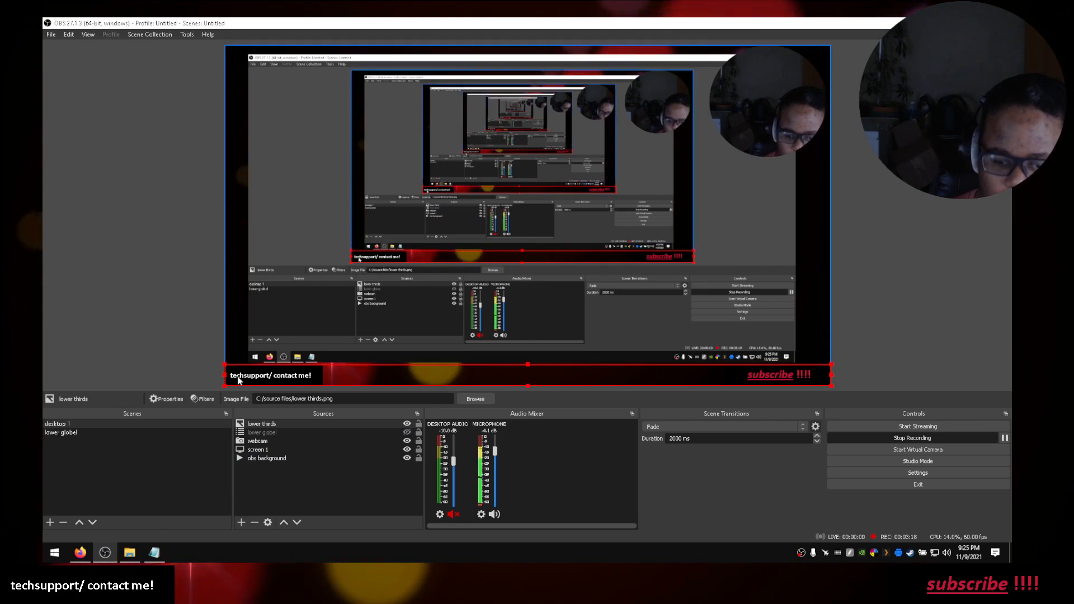
- Add a new image source named Image to the desktop 1 scene without choosing an image file
right_click(260, 474)
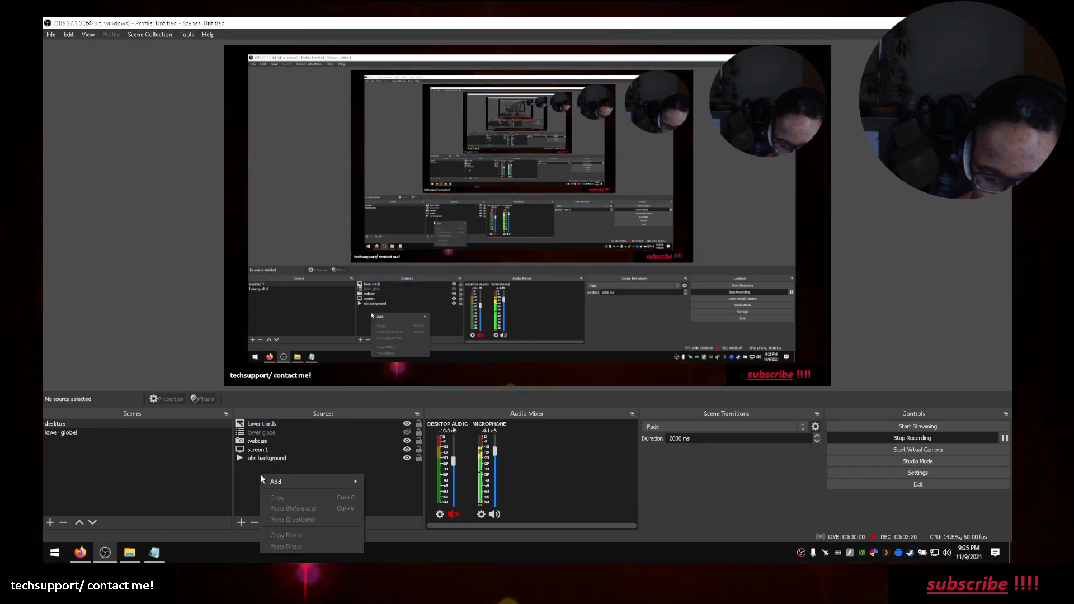
left_click(249, 507)
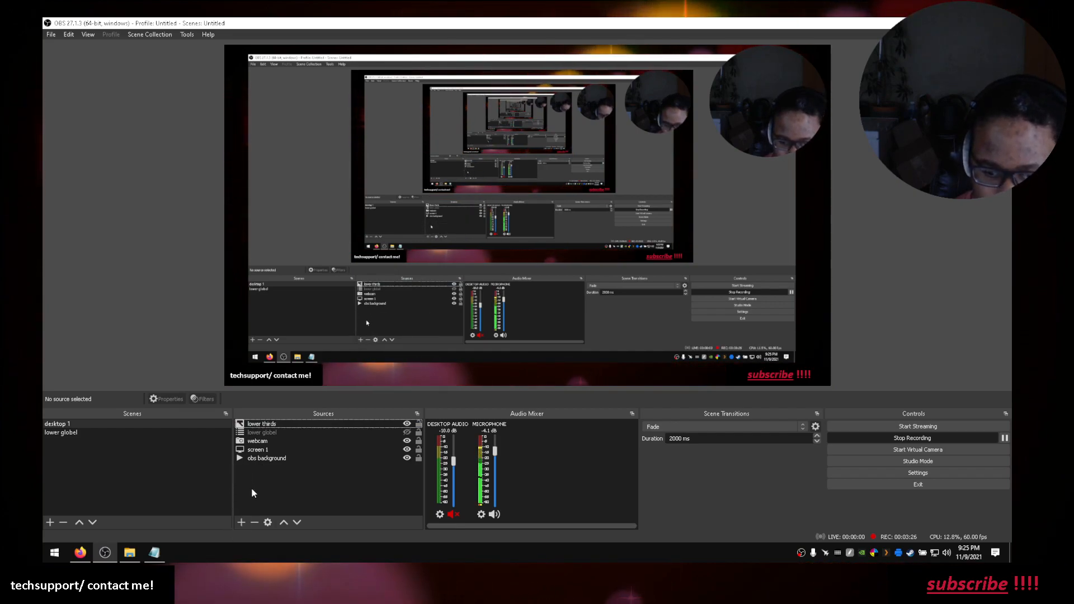
left_click(242, 522)
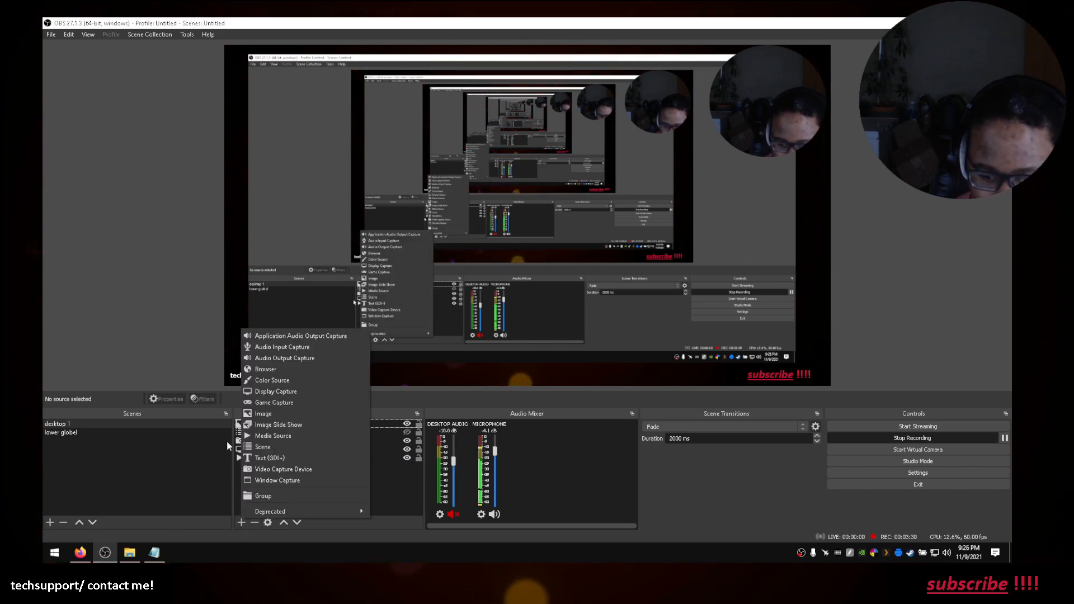
left_click(255, 416)
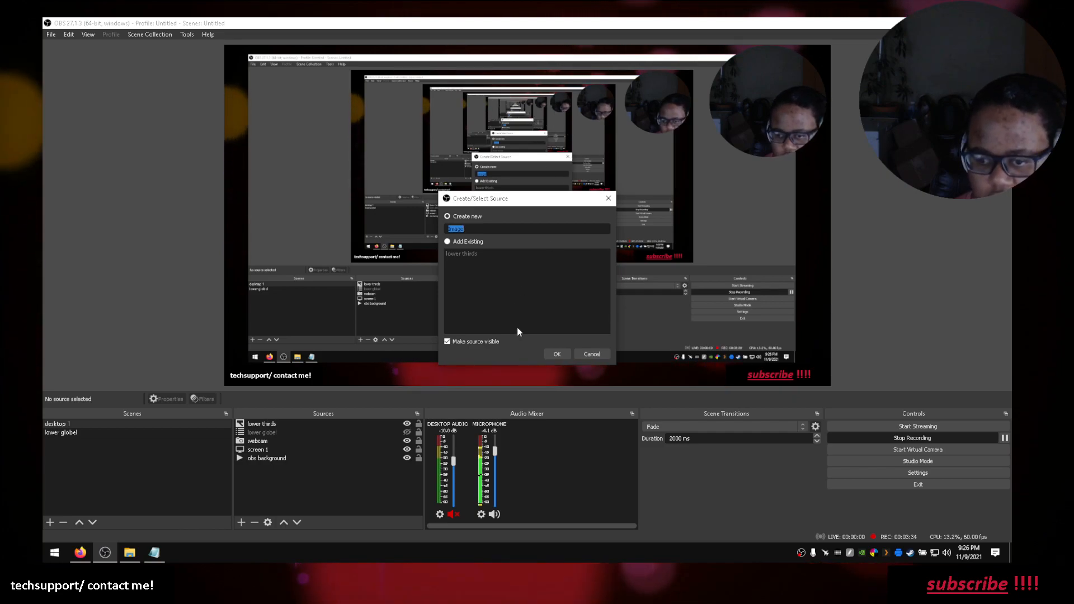
left_click(555, 353)
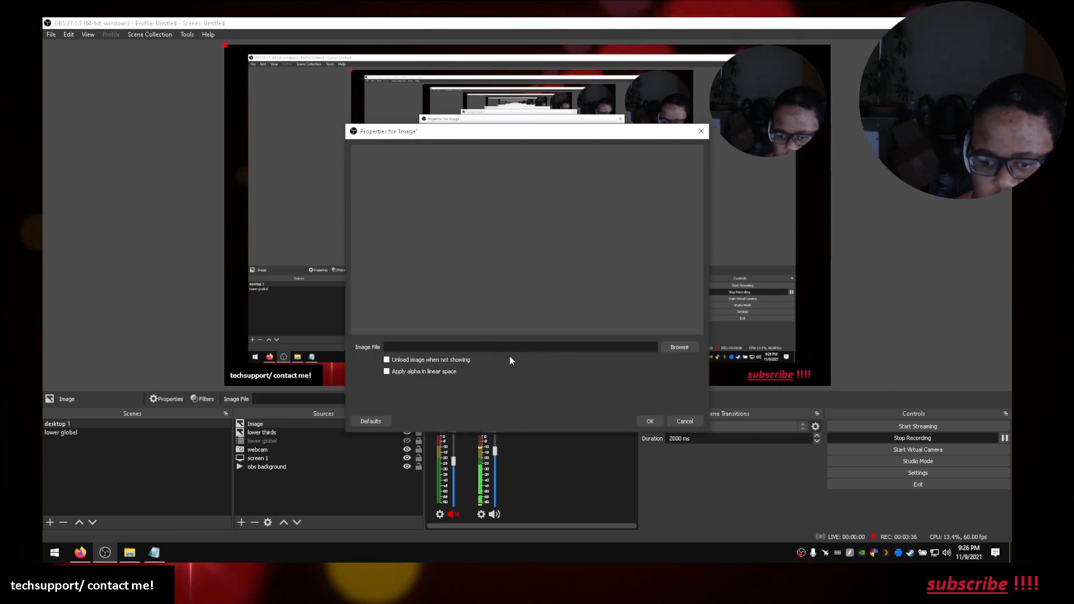
left_click(664, 347)
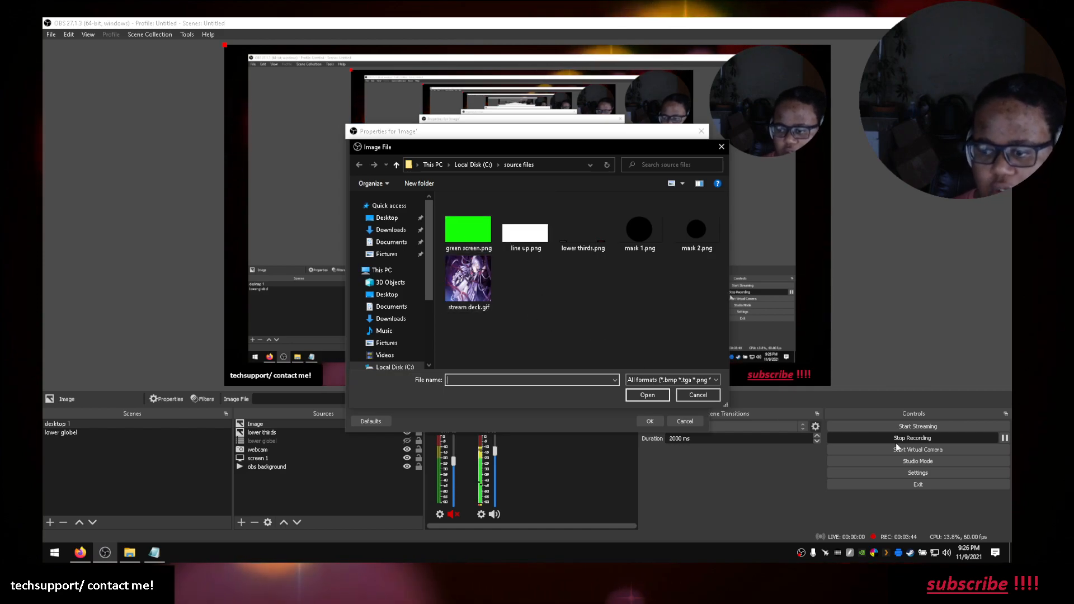
left_click(690, 395)
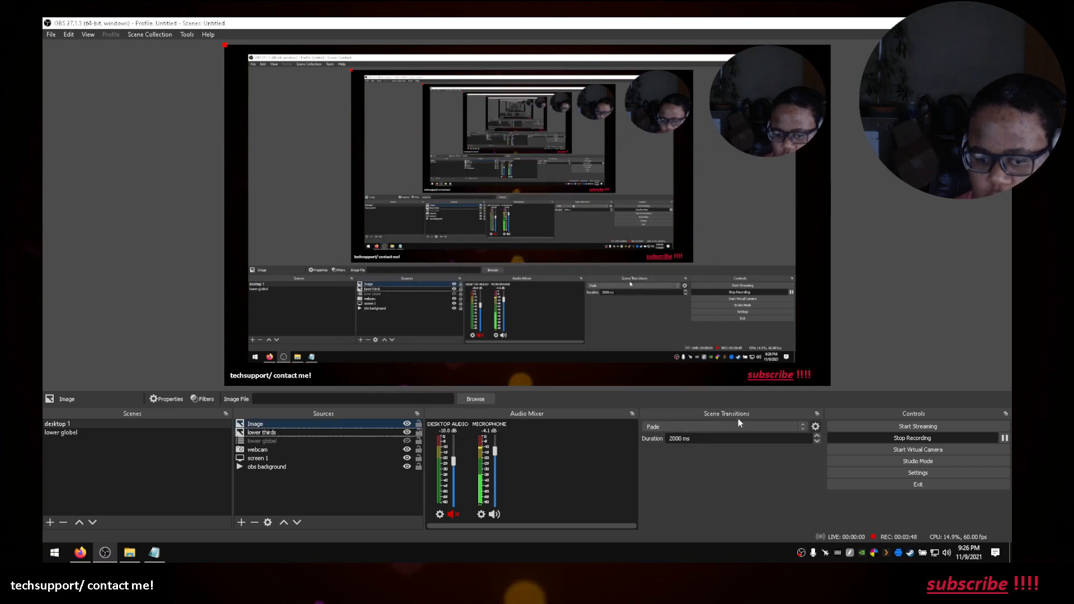
left_click(689, 422)
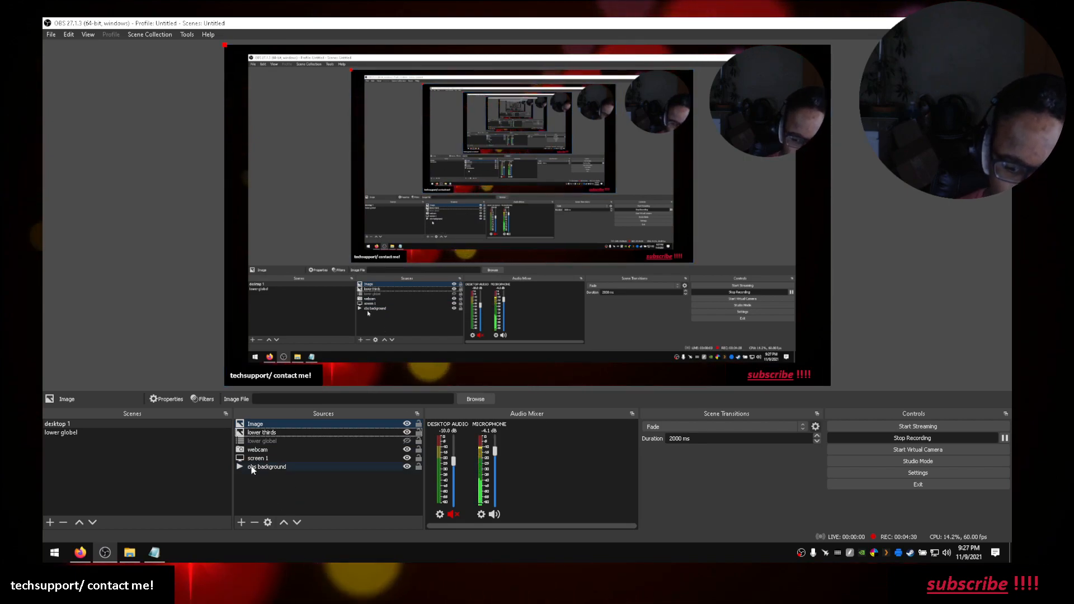
right_click(247, 429)
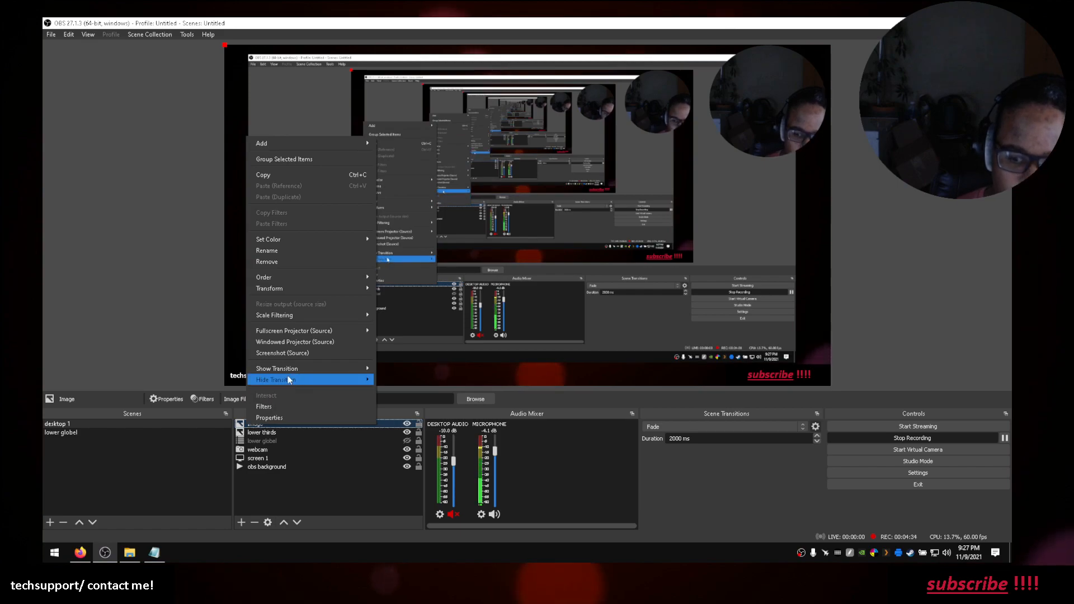
left_click(301, 487)
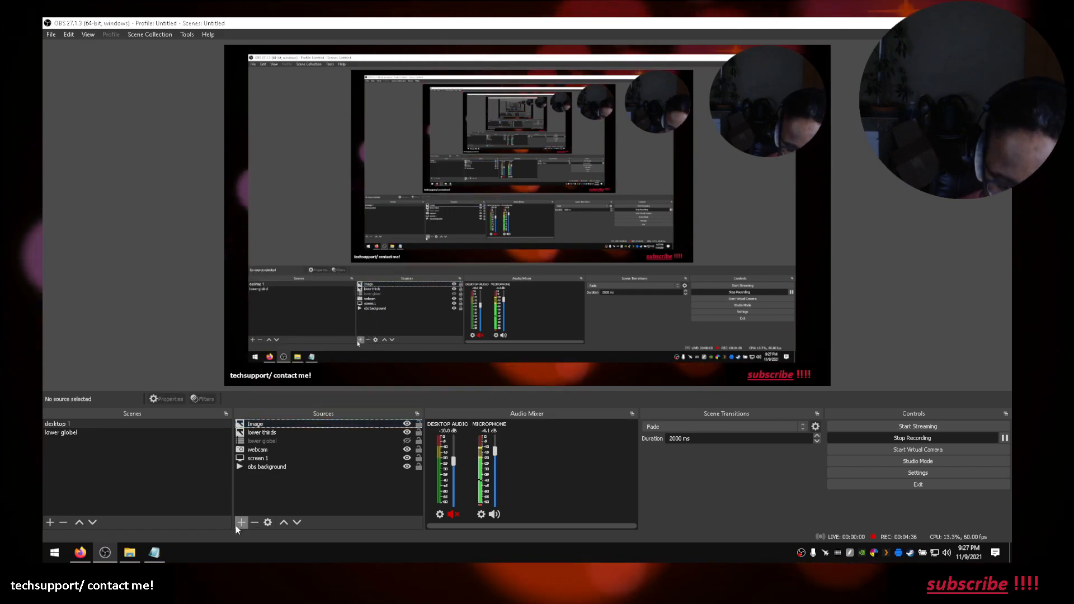
- Add the existing "lower thirds text" text source to the desktop 1 scene
left_click(239, 523)
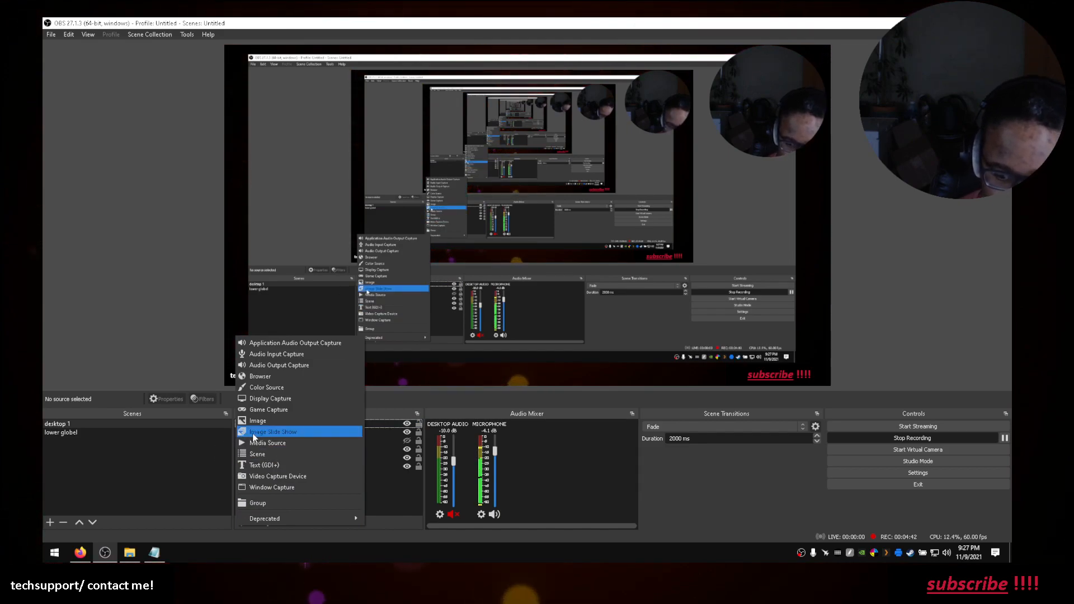
left_click(252, 463)
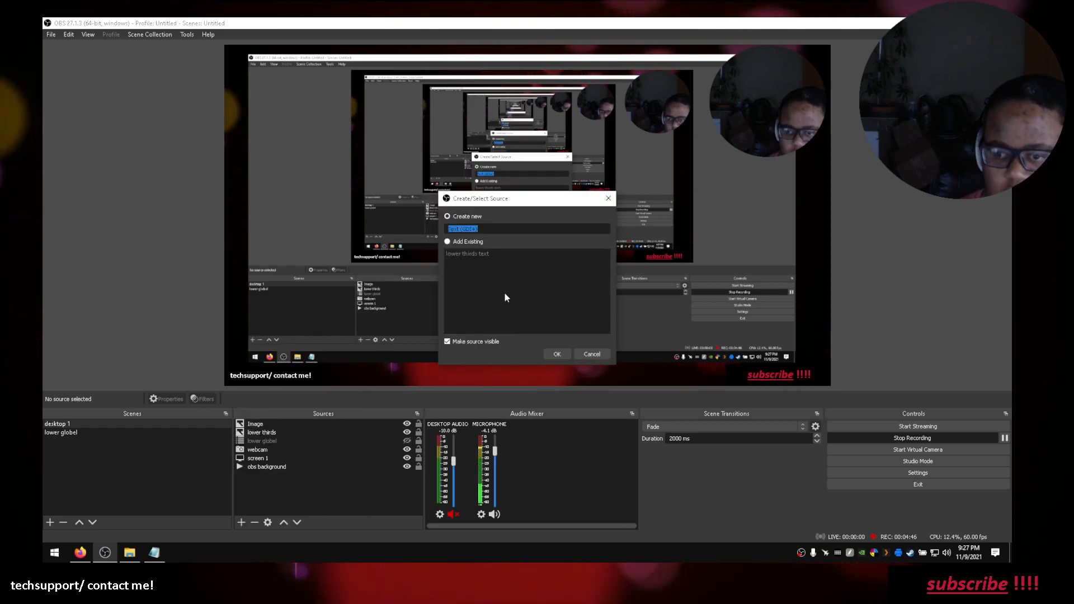
left_click(447, 241)
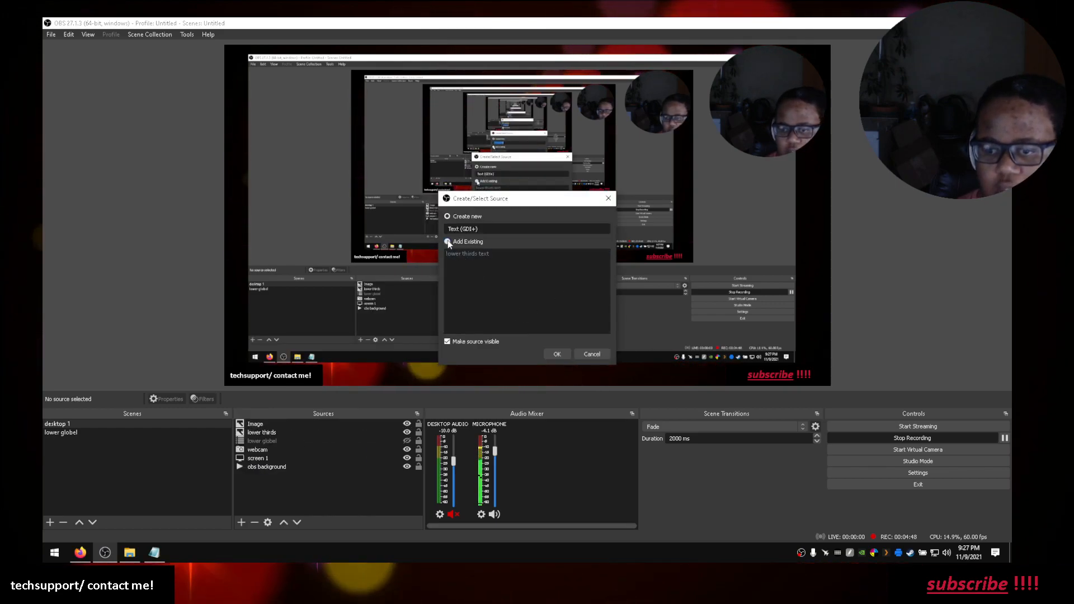
left_click(456, 254)
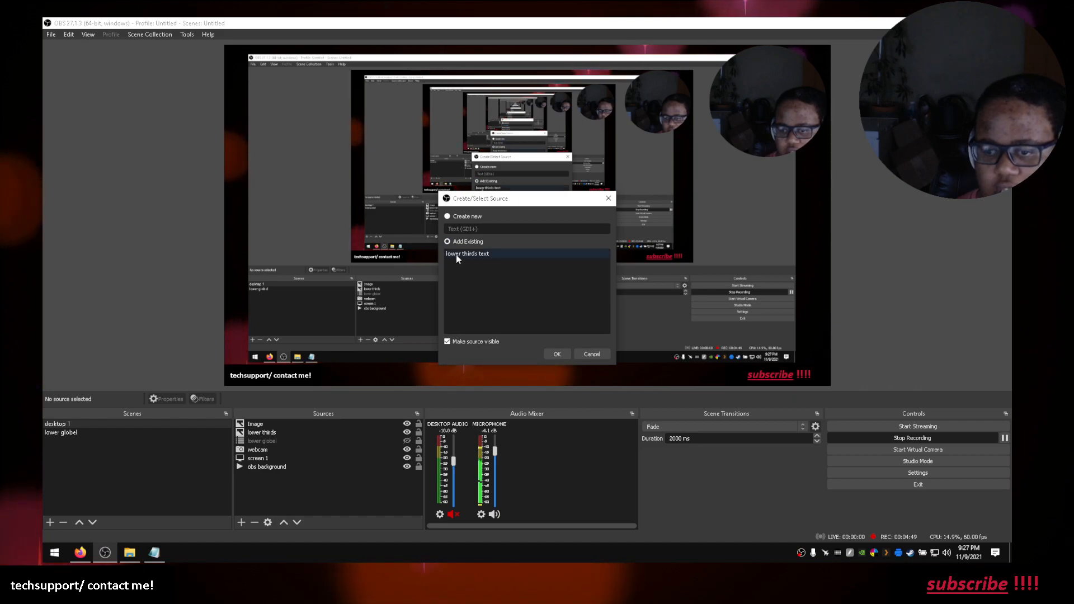
left_click(559, 354)
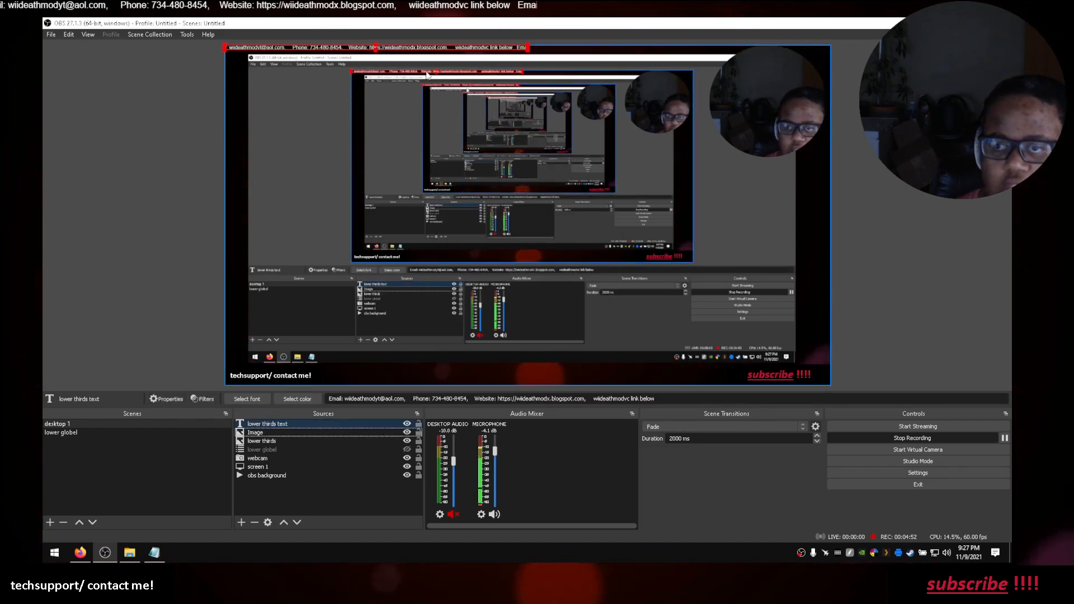
- Move the scrolling text onto the lower thirds banner and enlarge it to fill the space between the contact label and "subscribe !!!!"
left_click_drag(405, 48, 513, 373)
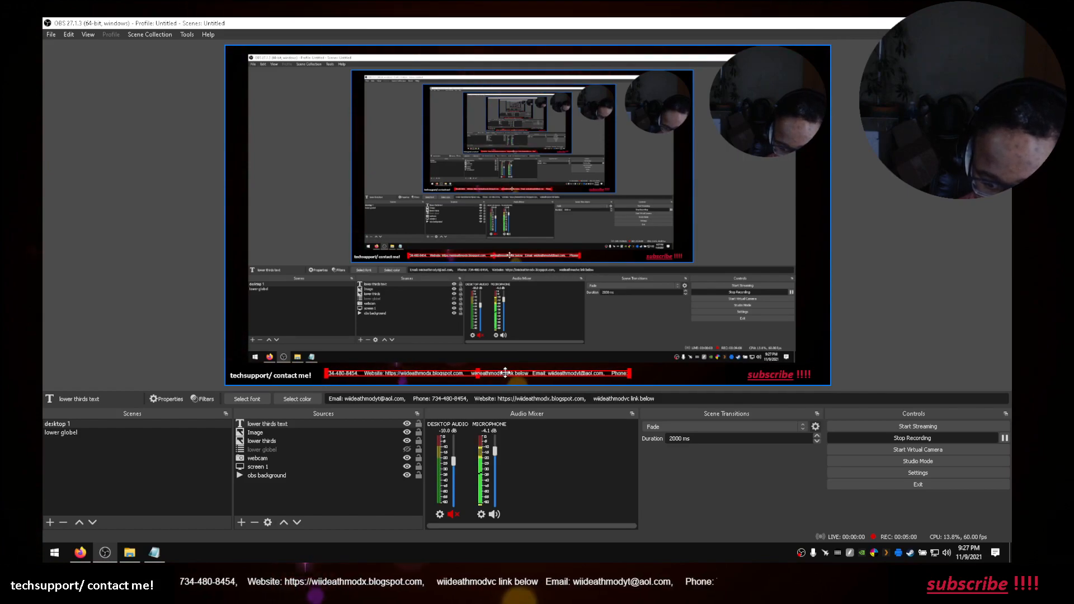
left_click_drag(502, 373, 502, 373)
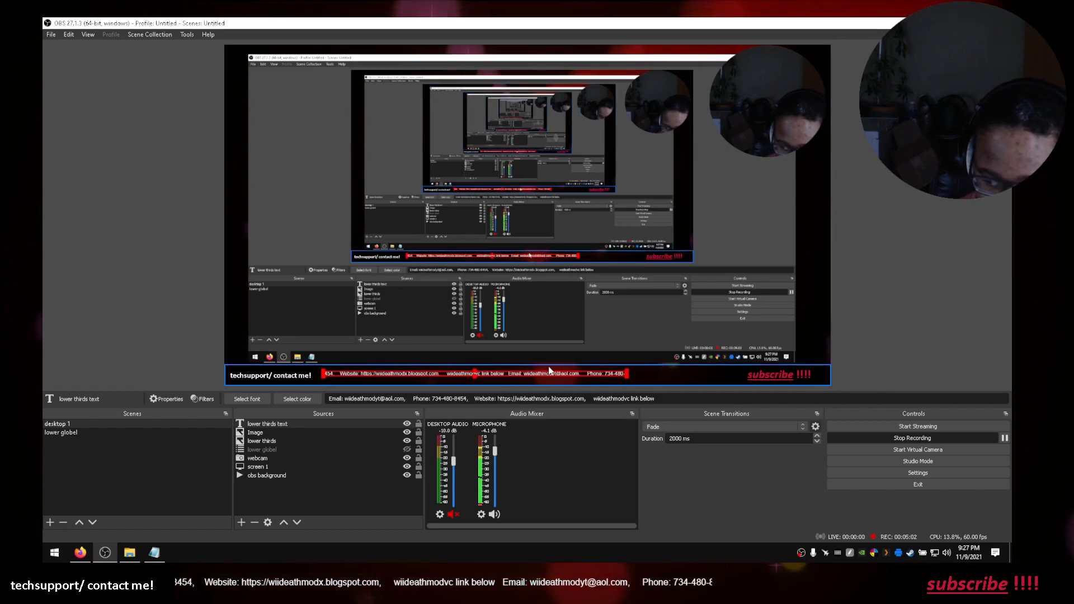
left_click_drag(626, 373, 724, 360)
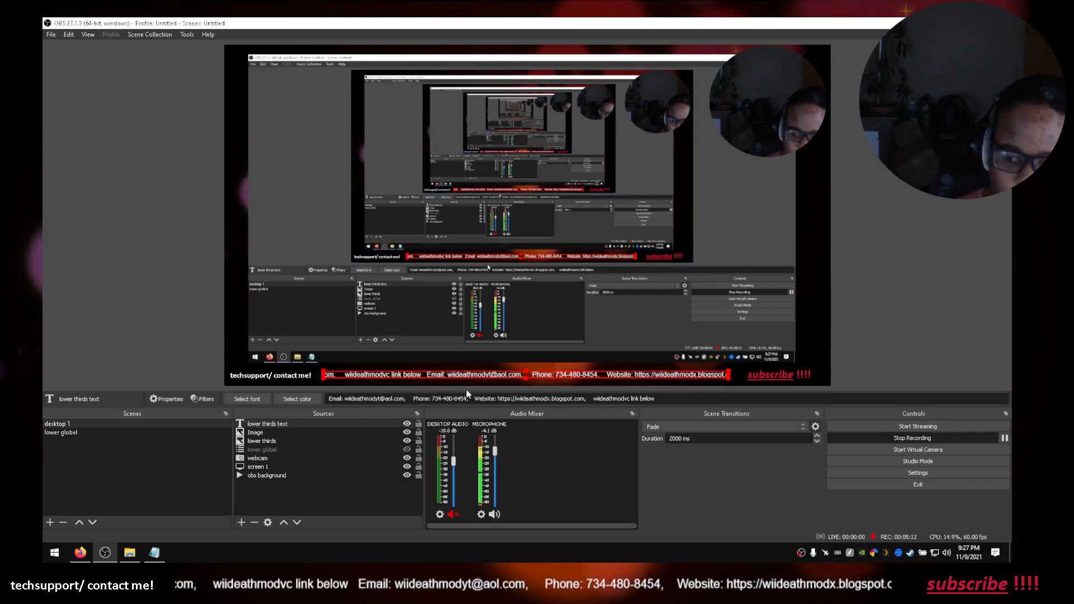
left_click(366, 518)
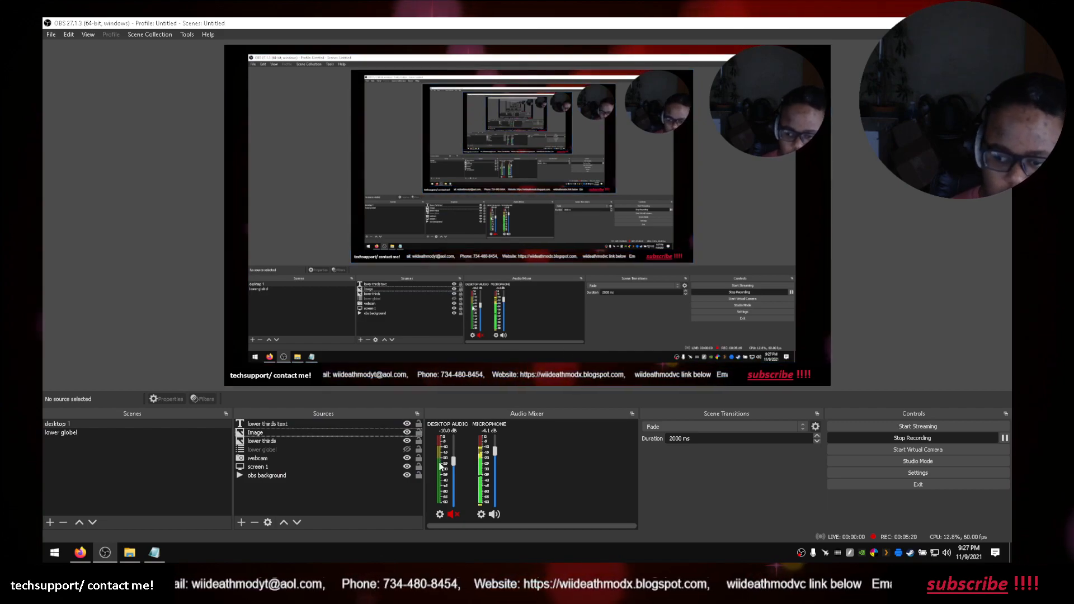
- Create a new Text (GDI+) source with the default name and the text "test"
left_click(239, 522)
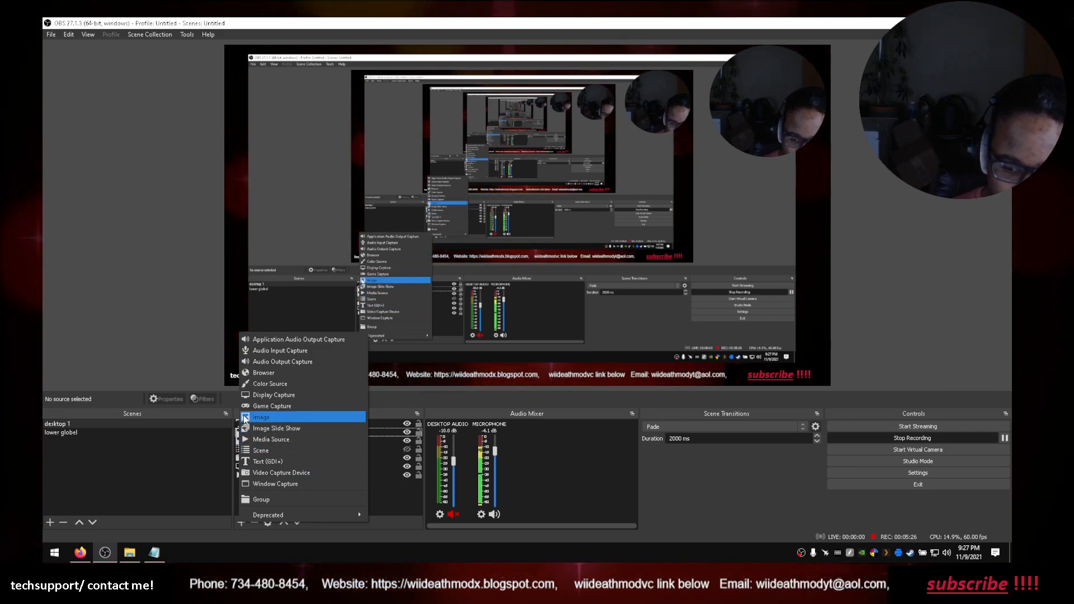
left_click(265, 462)
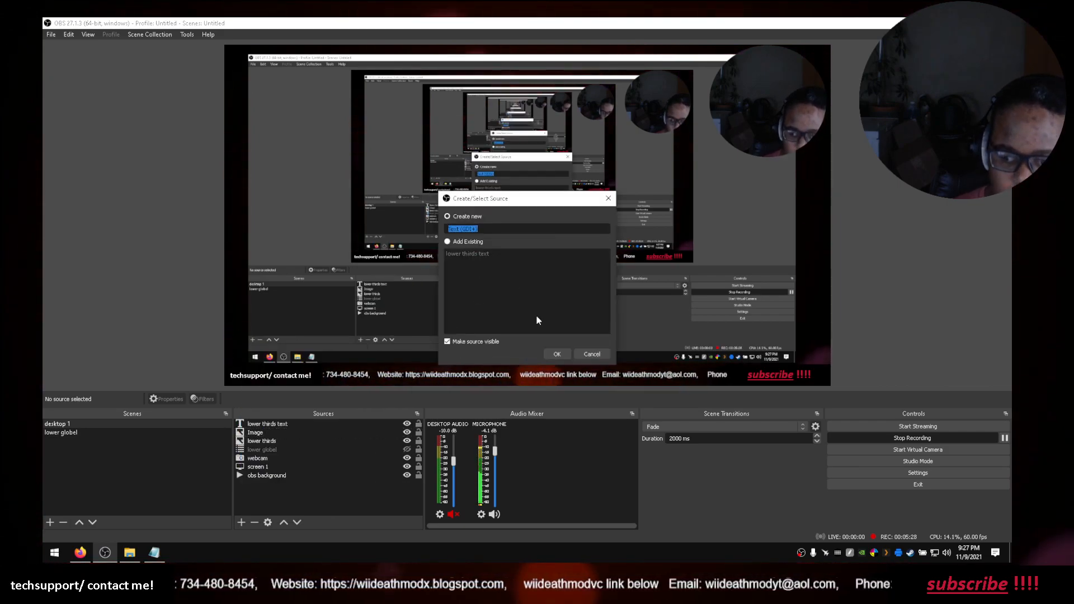
left_click(551, 355)
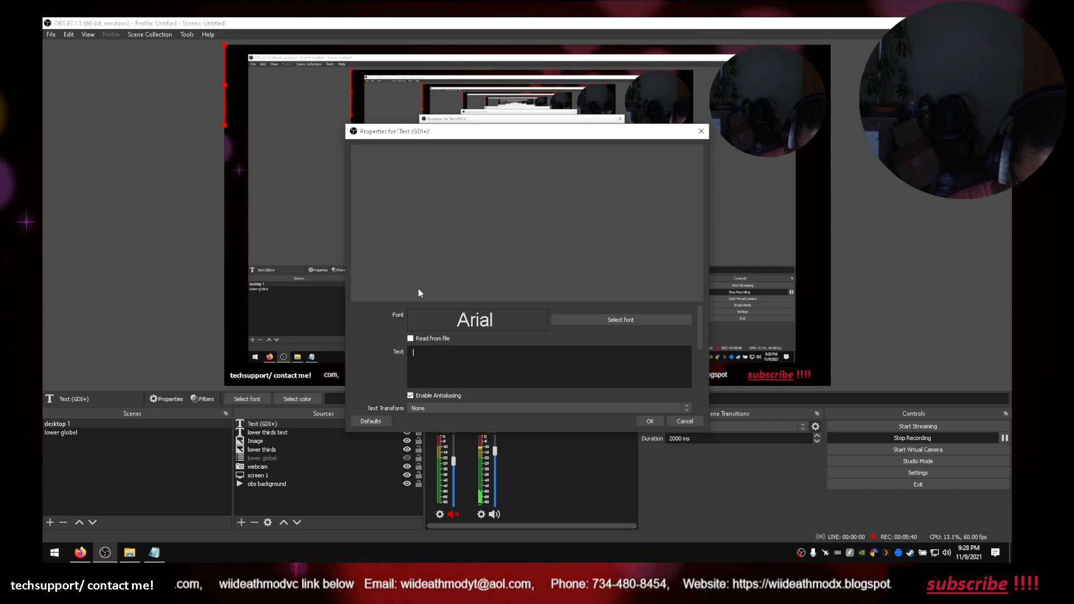
type("test")
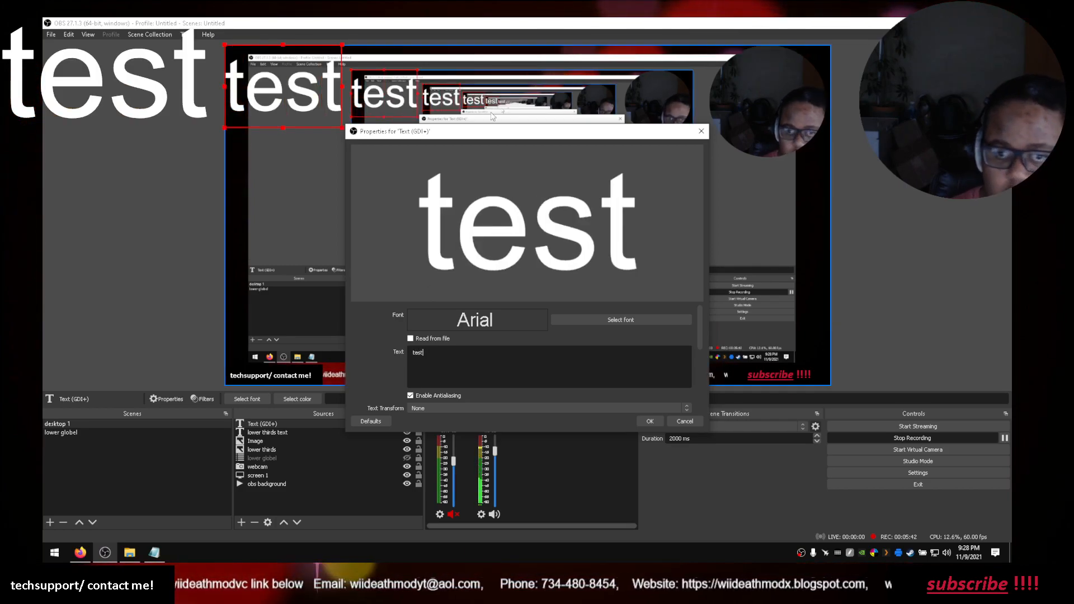
- Set the "test" text's font size to 18 in Arial Regular and accept the source properties
left_click(634, 322)
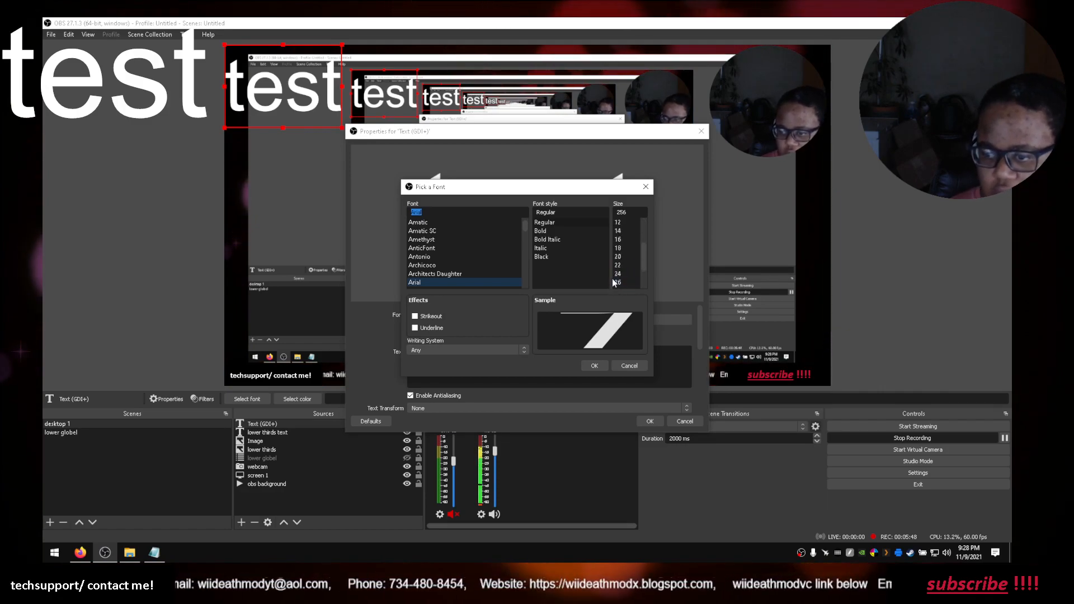
scroll(621, 244, "down", 1)
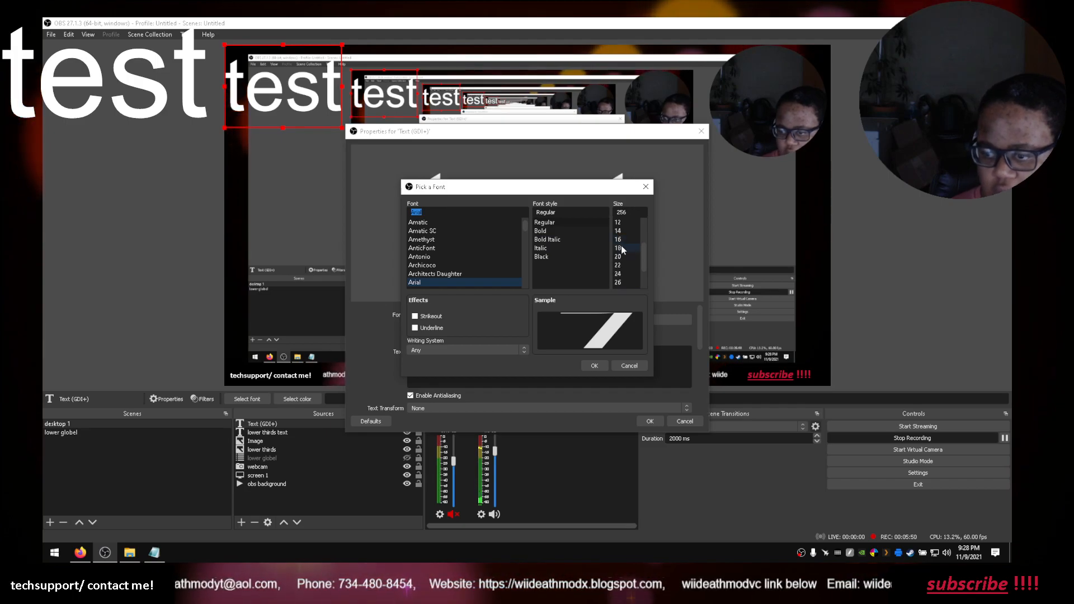
left_click(620, 248)
left_click(602, 365)
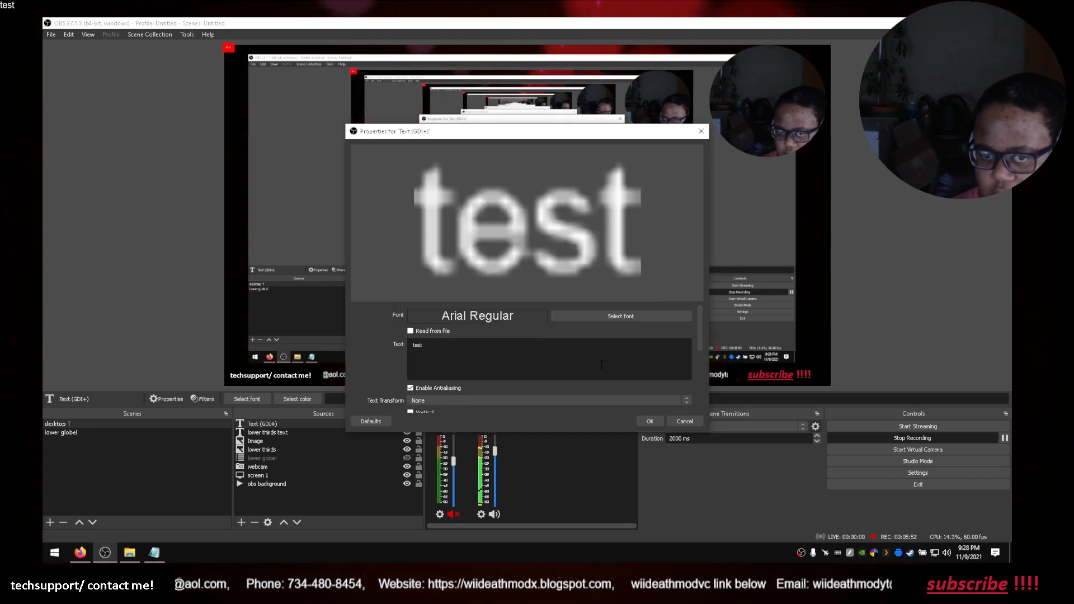
left_click(649, 421)
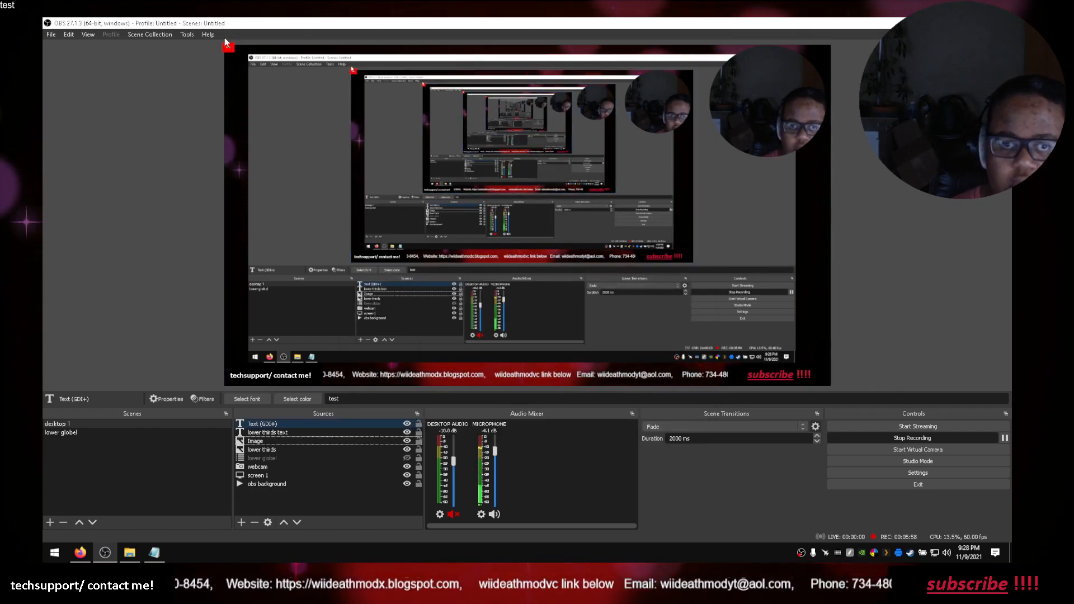
- Enlarge and flip the "test" text in the lower part of the preview, and remove its Text (GDI+) source from the scene
left_click_drag(226, 49, 340, 325)
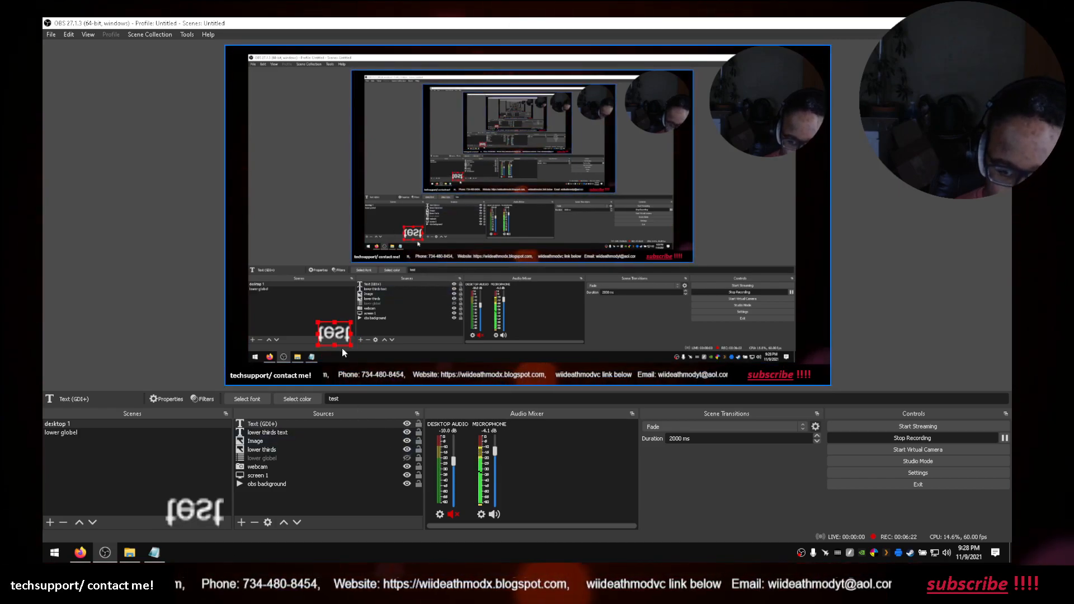
right_click(329, 341)
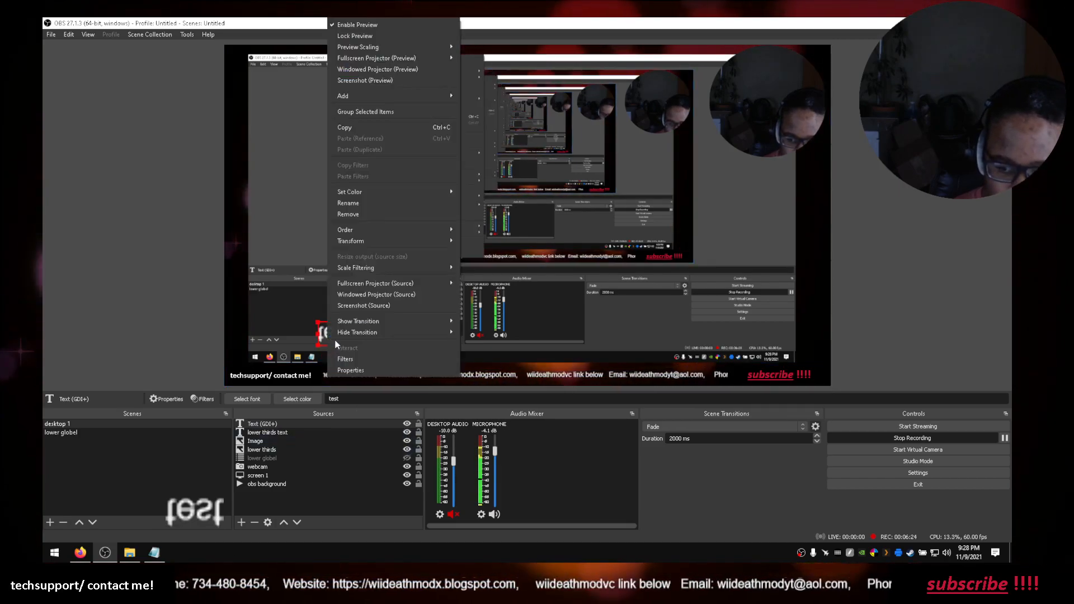
left_click(351, 215)
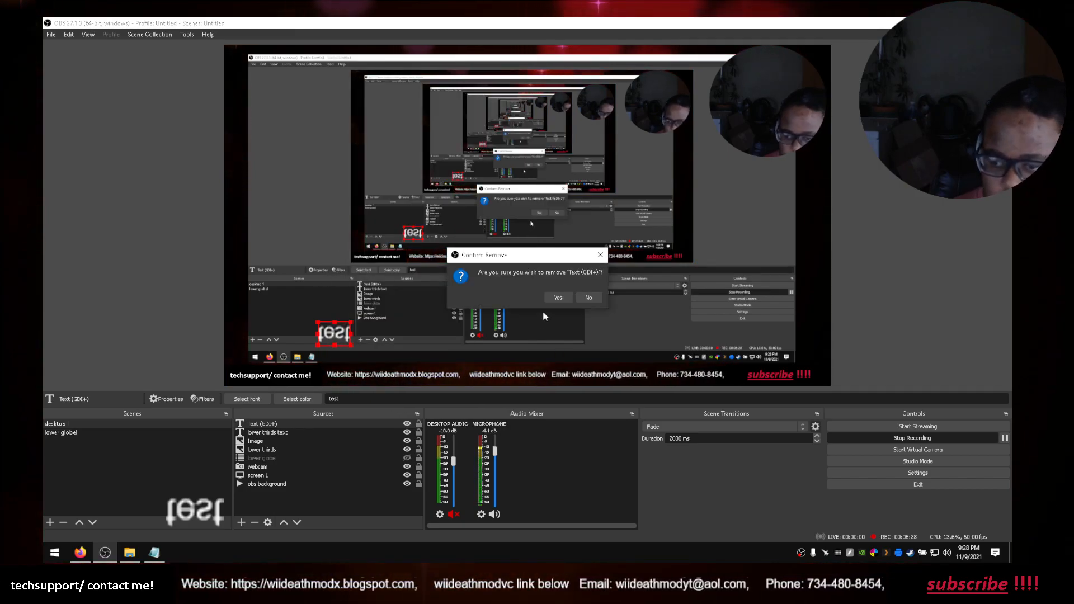
left_click(553, 298)
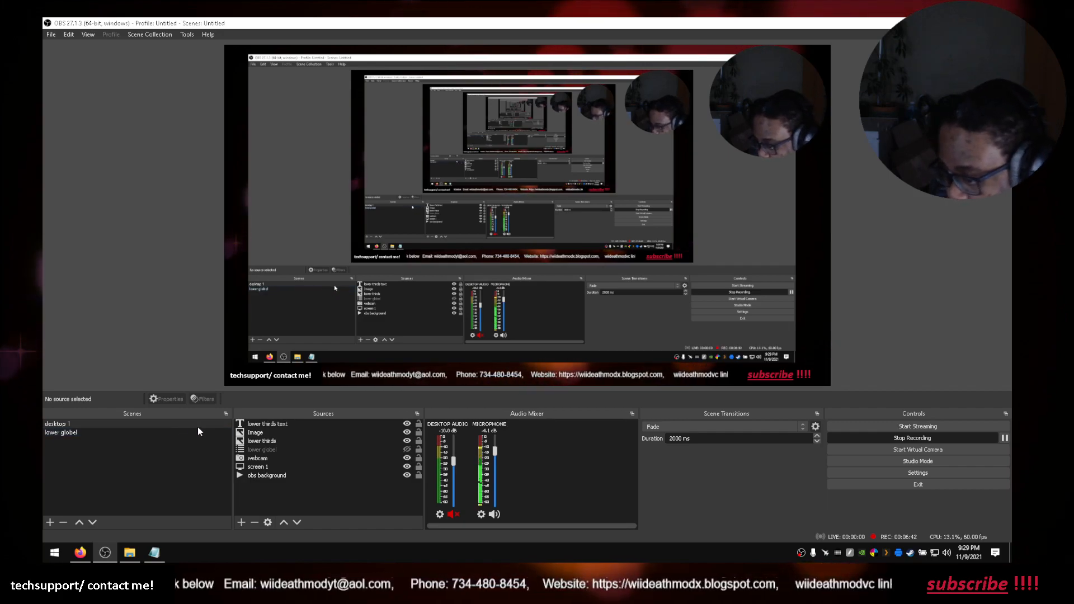
- Examine the Scroll filter settings of "lower thirds text" and the available effect filter types, and close the filters window
right_click(266, 424)
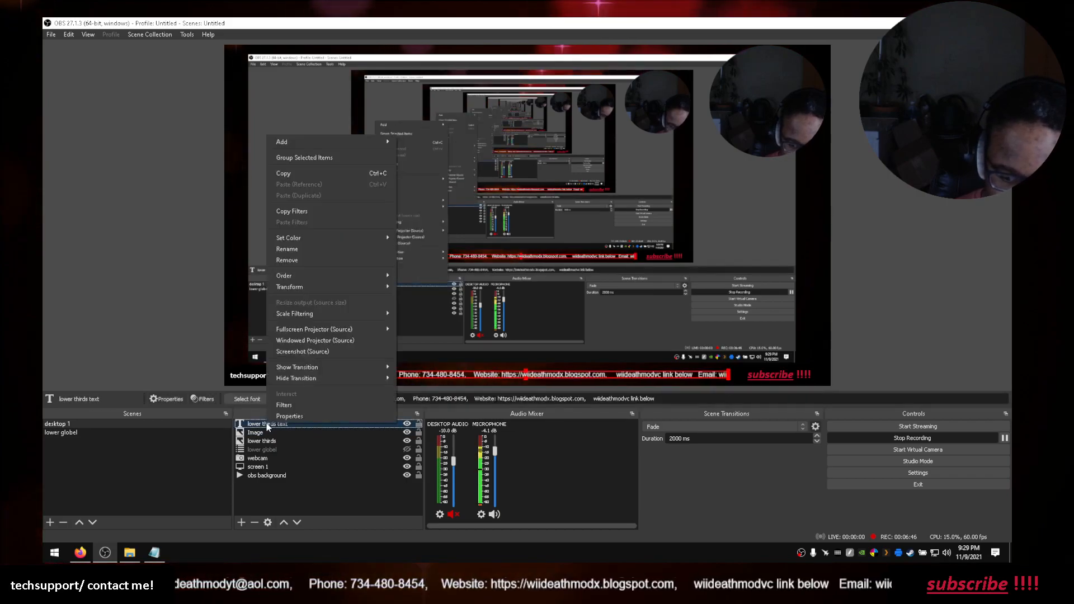
left_click(270, 404)
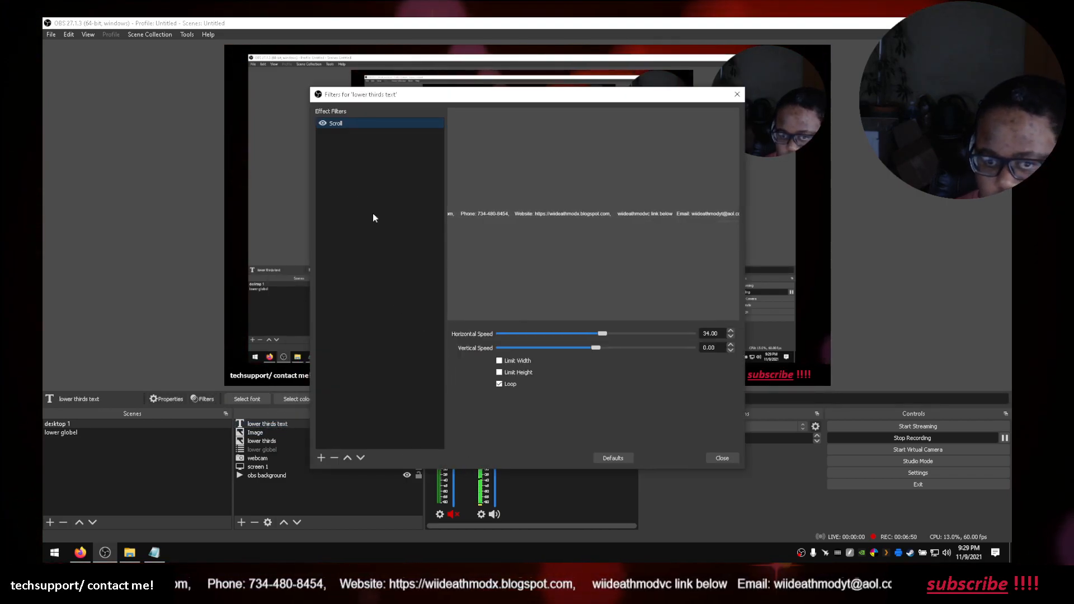
left_click(321, 457)
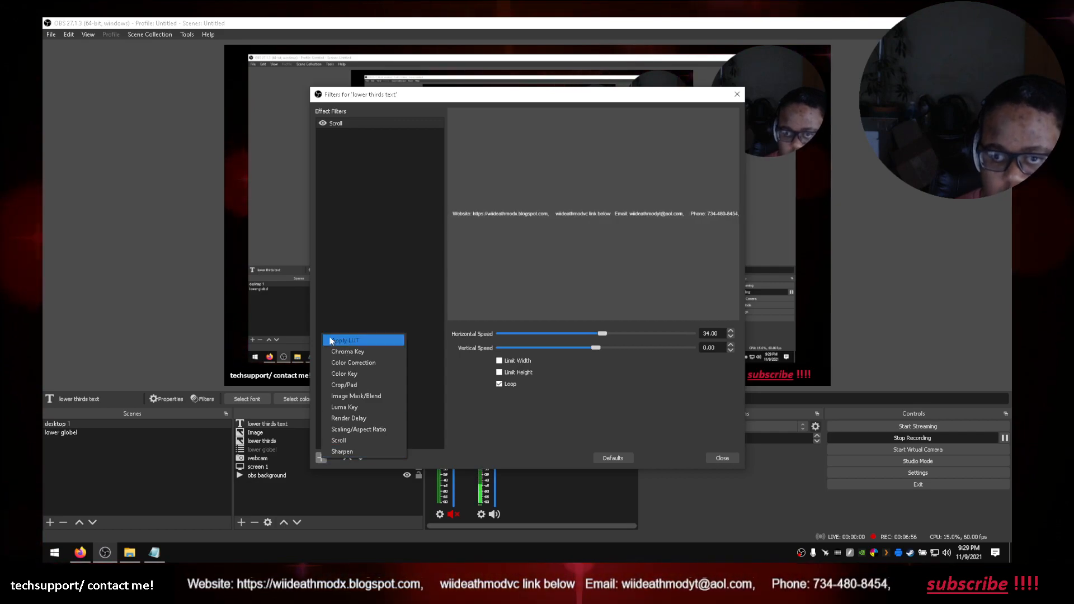
left_click(417, 96)
left_click_drag(416, 96, 576, 72)
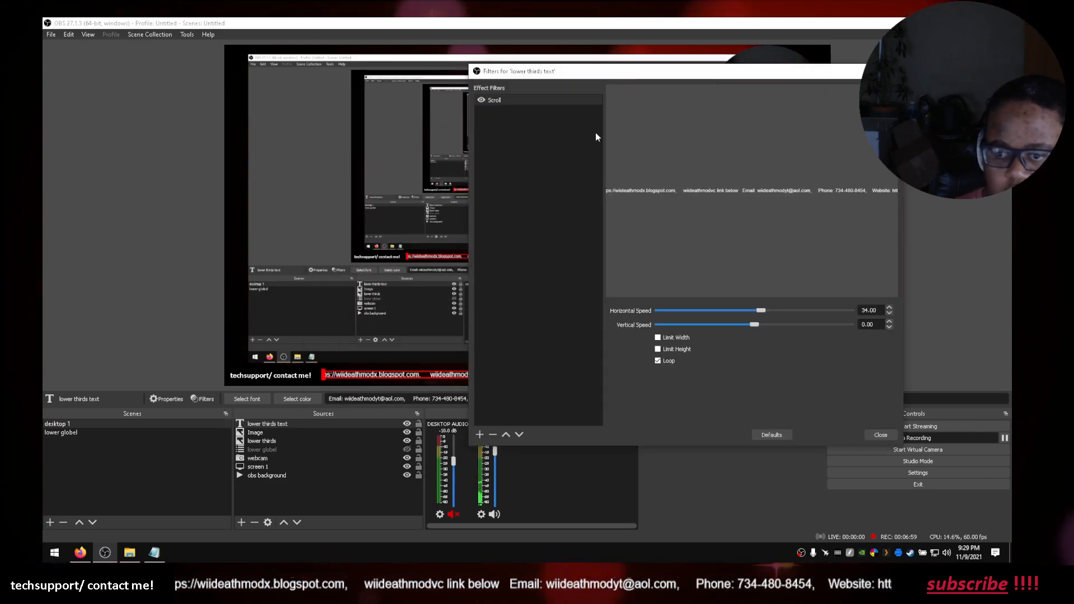
left_click(479, 437)
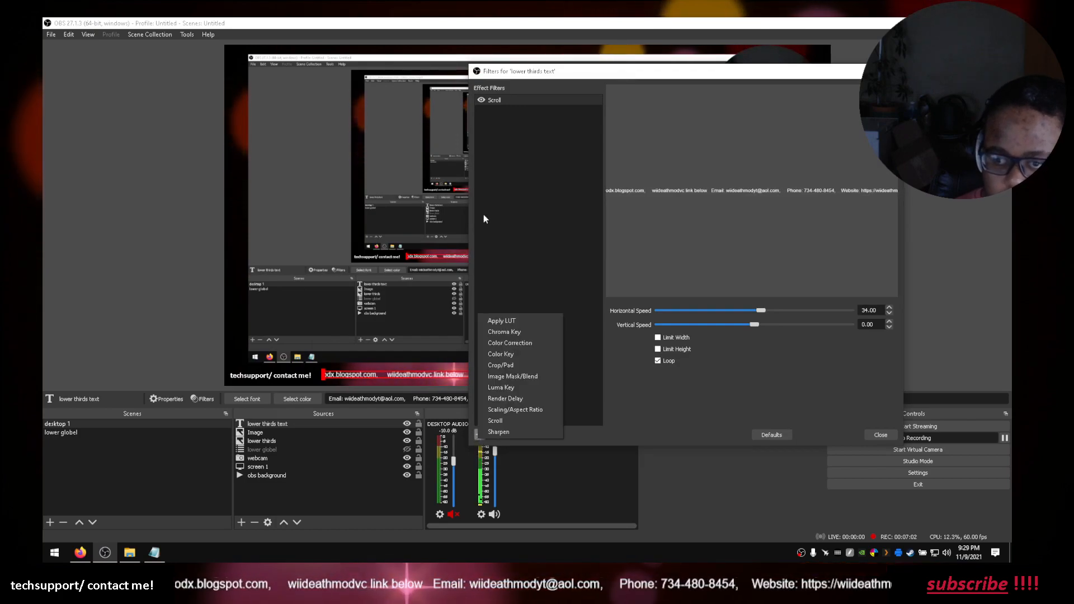
left_click(540, 72)
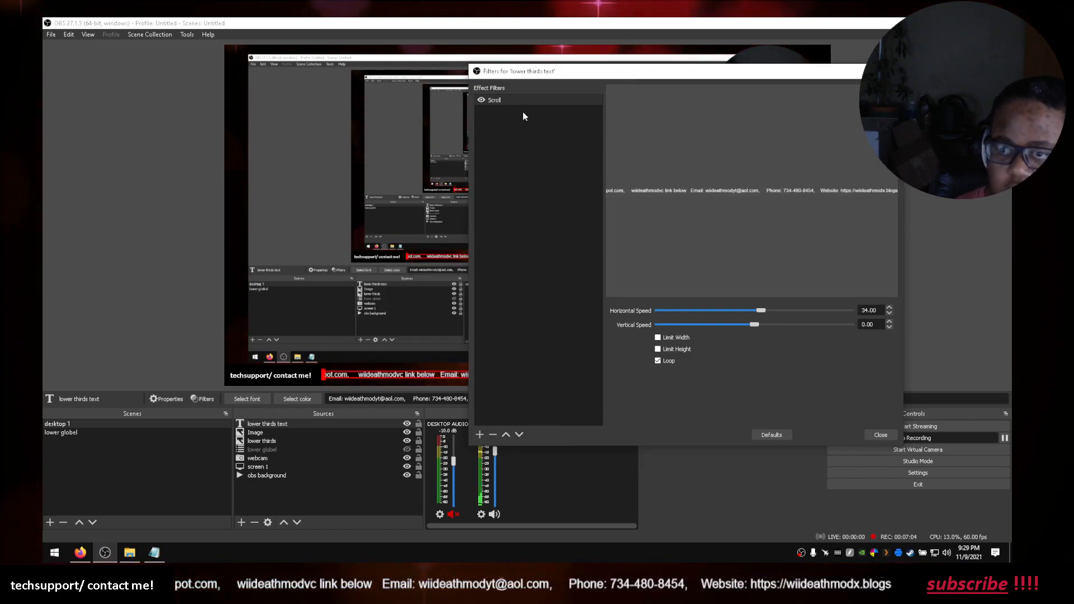
left_click_drag(544, 79, 197, 80)
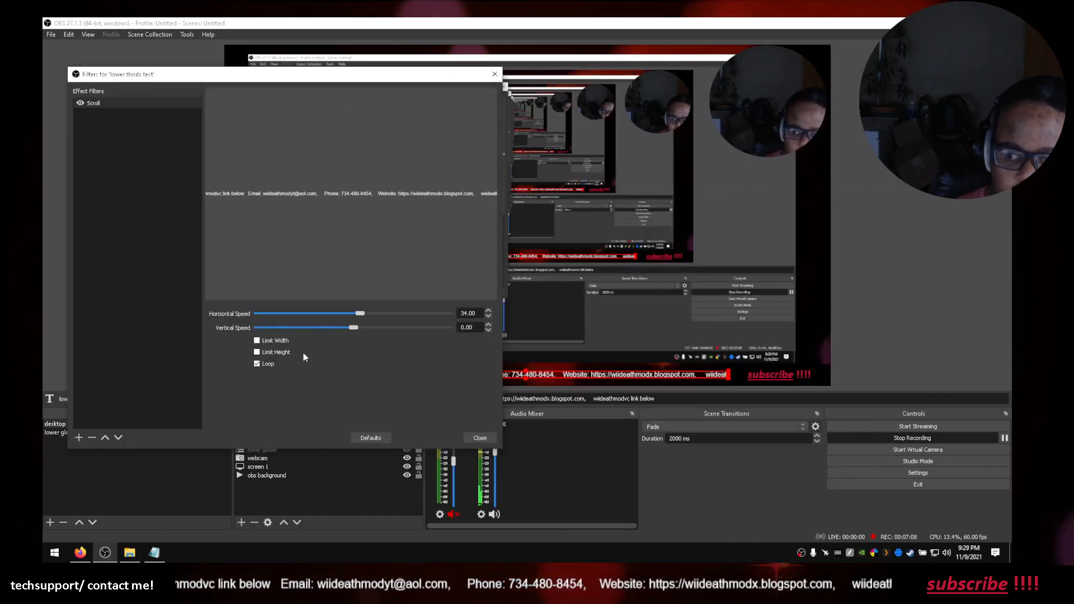
left_click(78, 438)
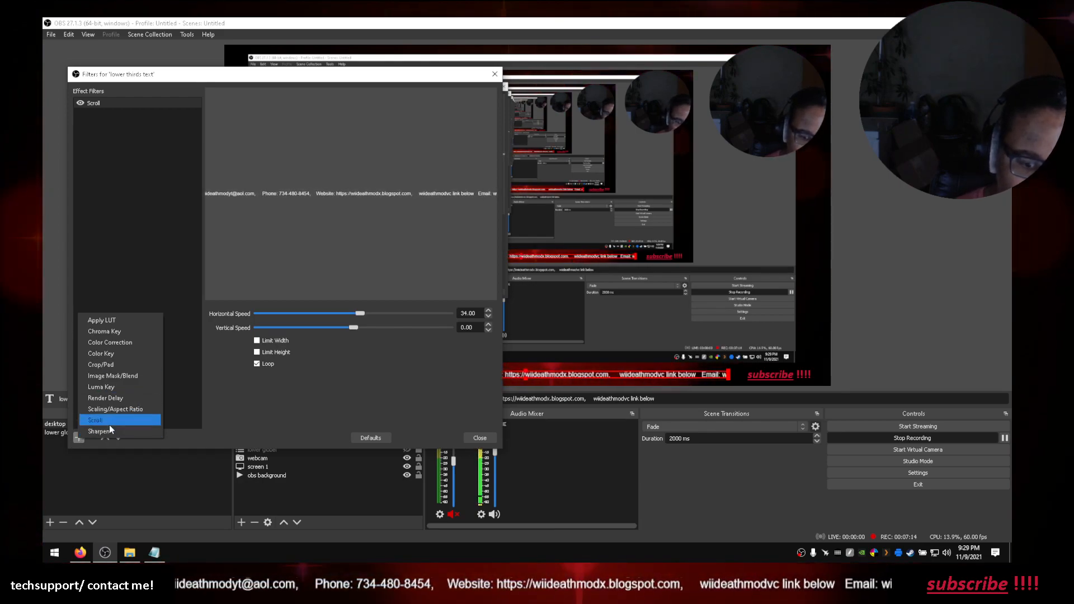
left_click(197, 397)
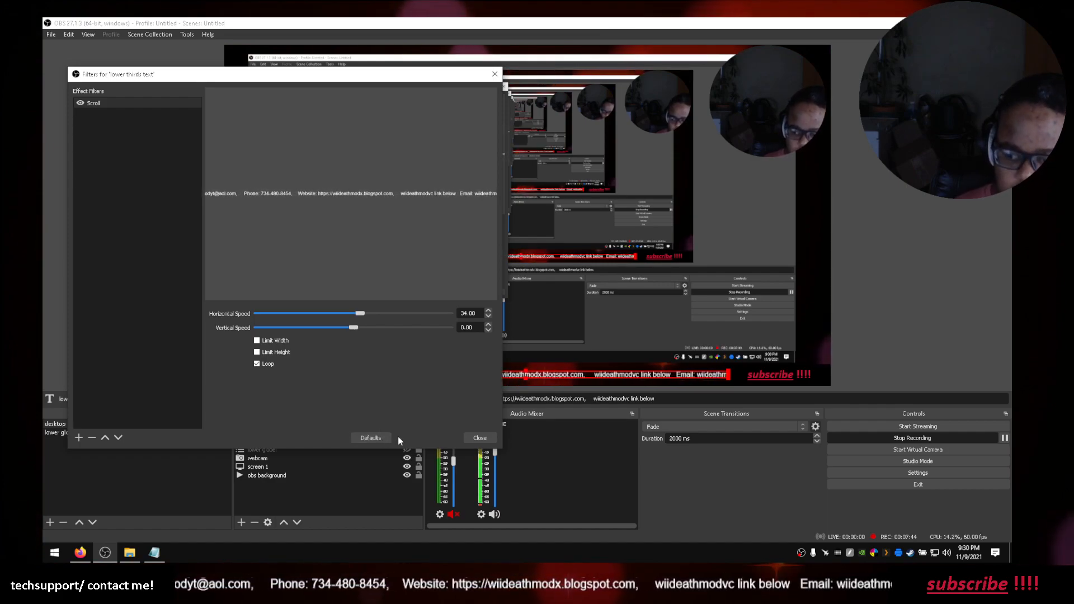
left_click(465, 438)
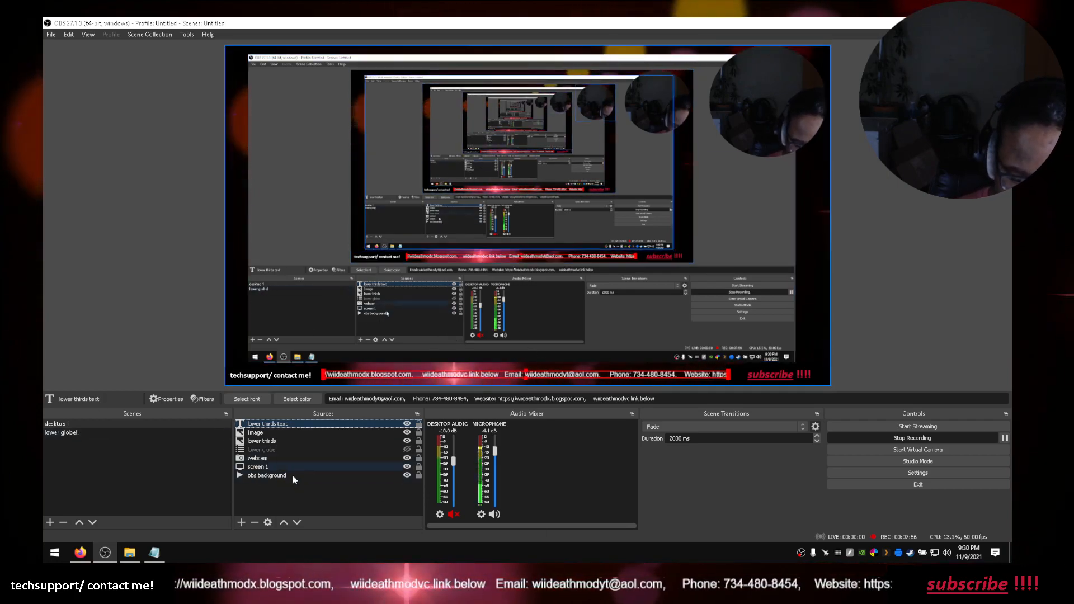
- Remove the "lower thirds text", "Image" and "lower thirds" sources from the desktop 1 scene
right_click(267, 426)
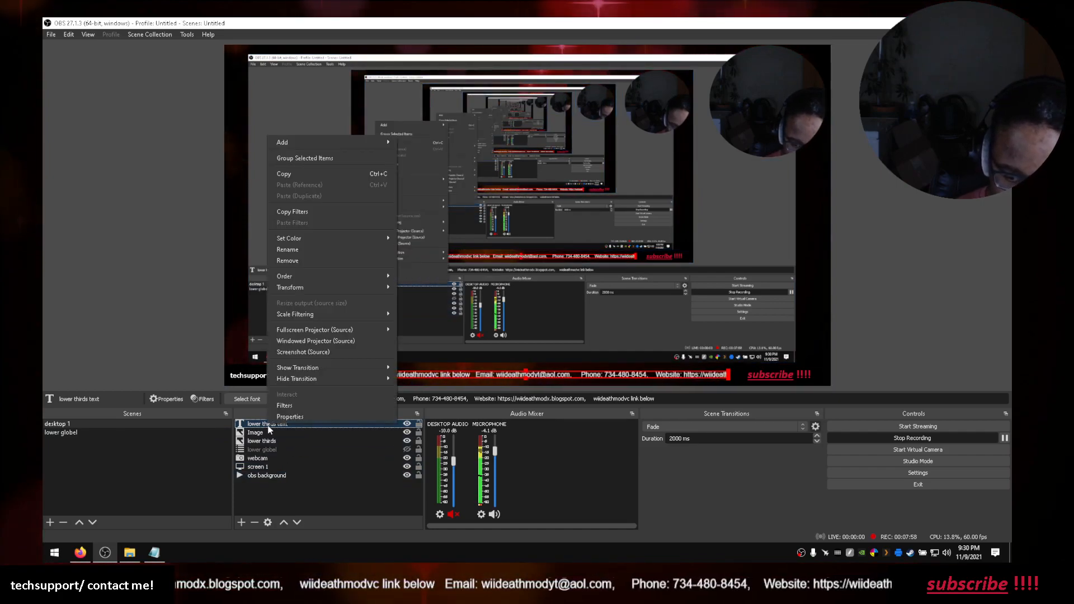
left_click(290, 262)
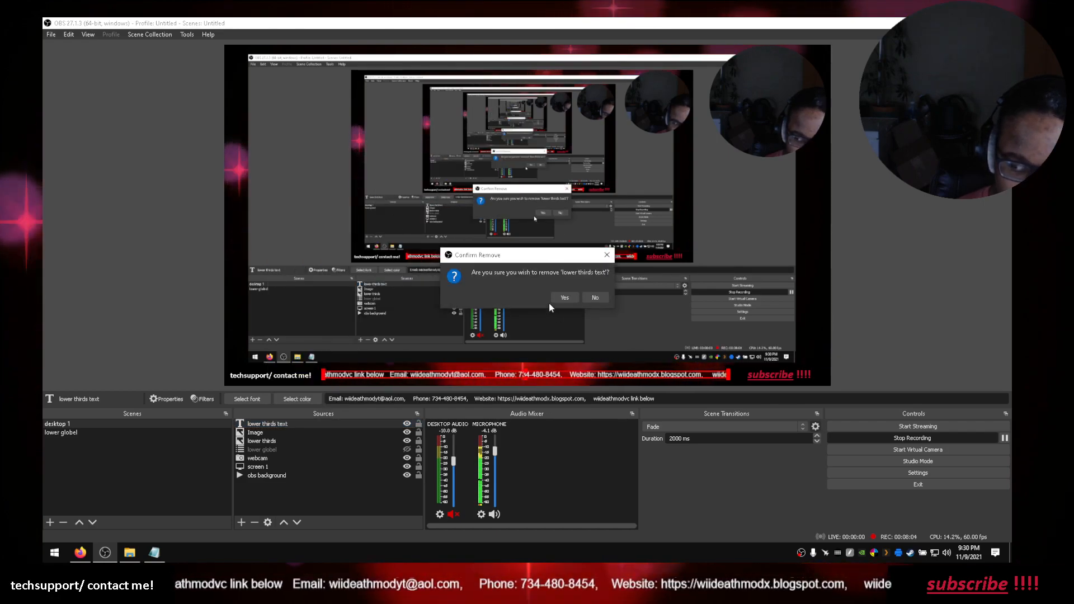
left_click(565, 297)
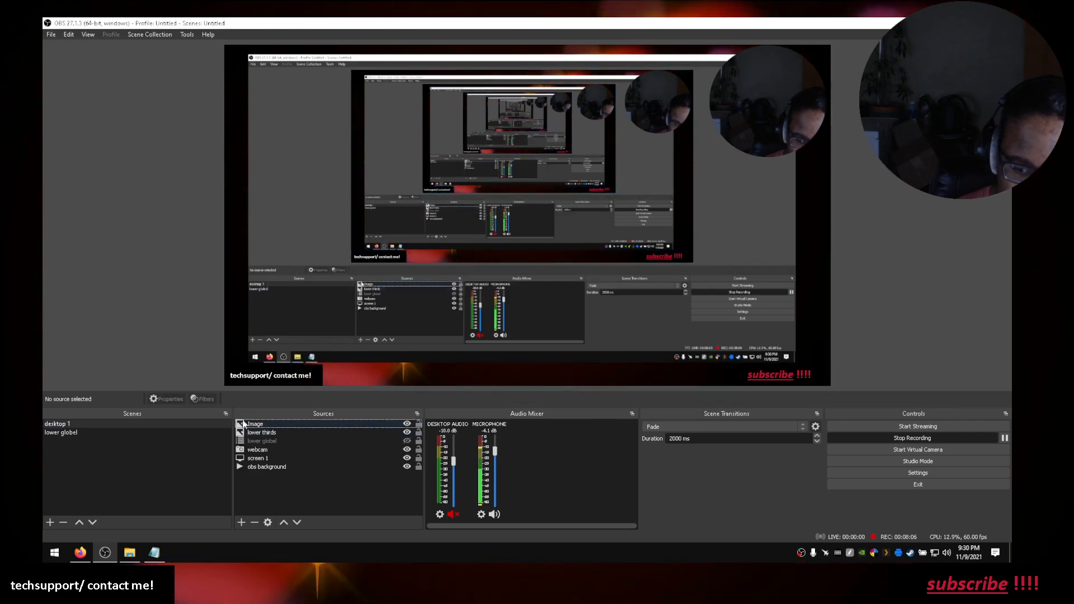
right_click(245, 424)
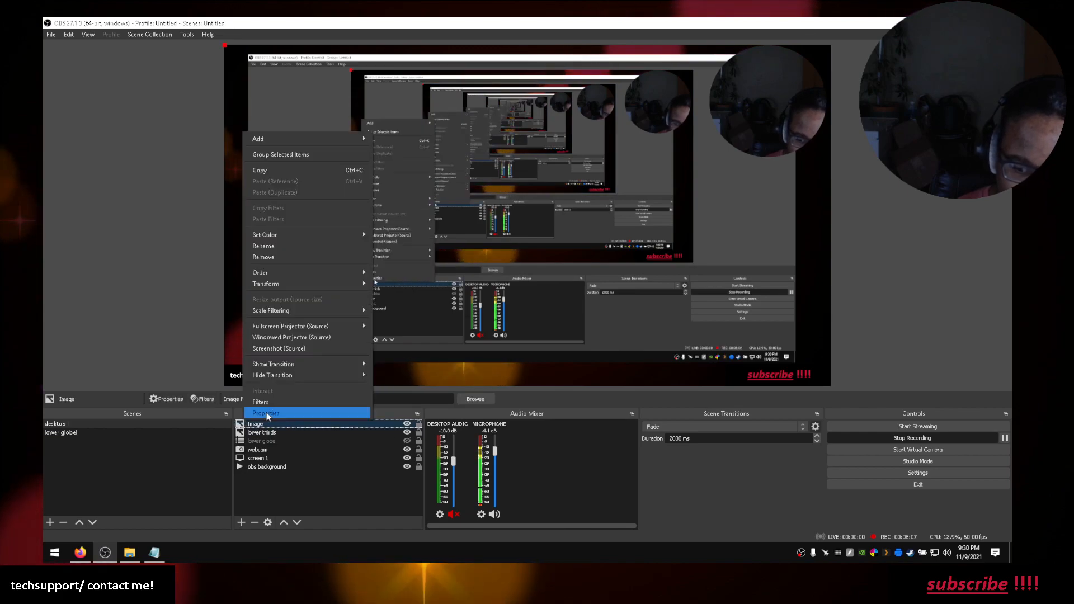
left_click(263, 257)
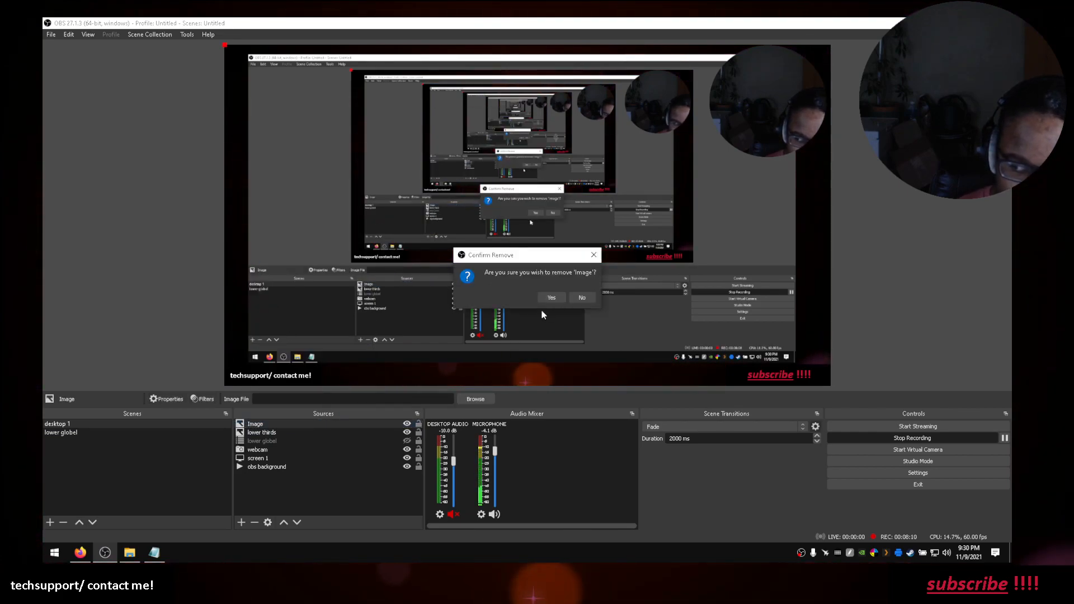
left_click(543, 299)
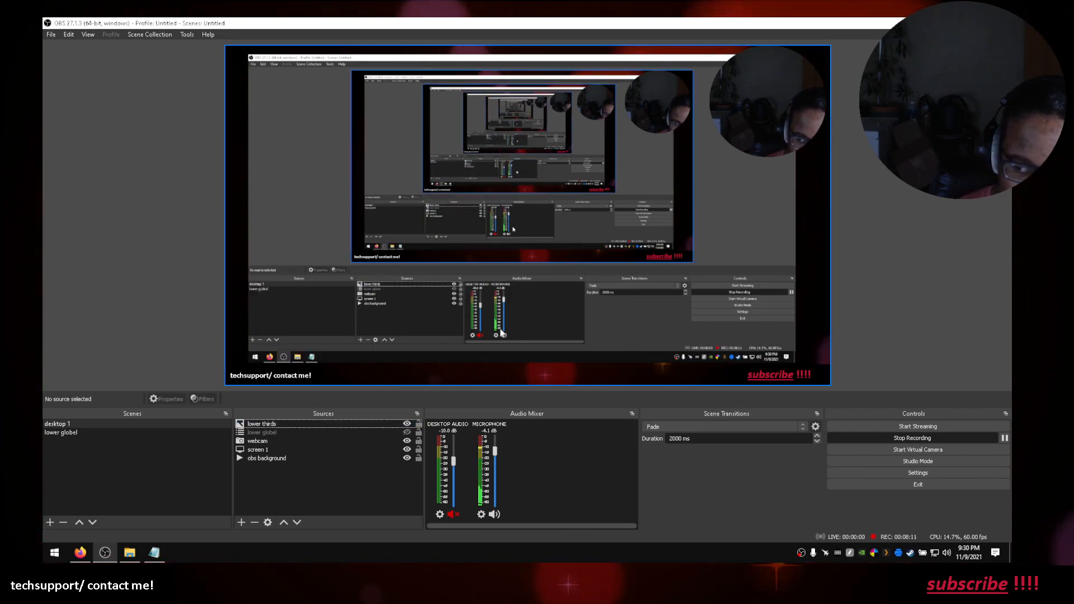
right_click(244, 424)
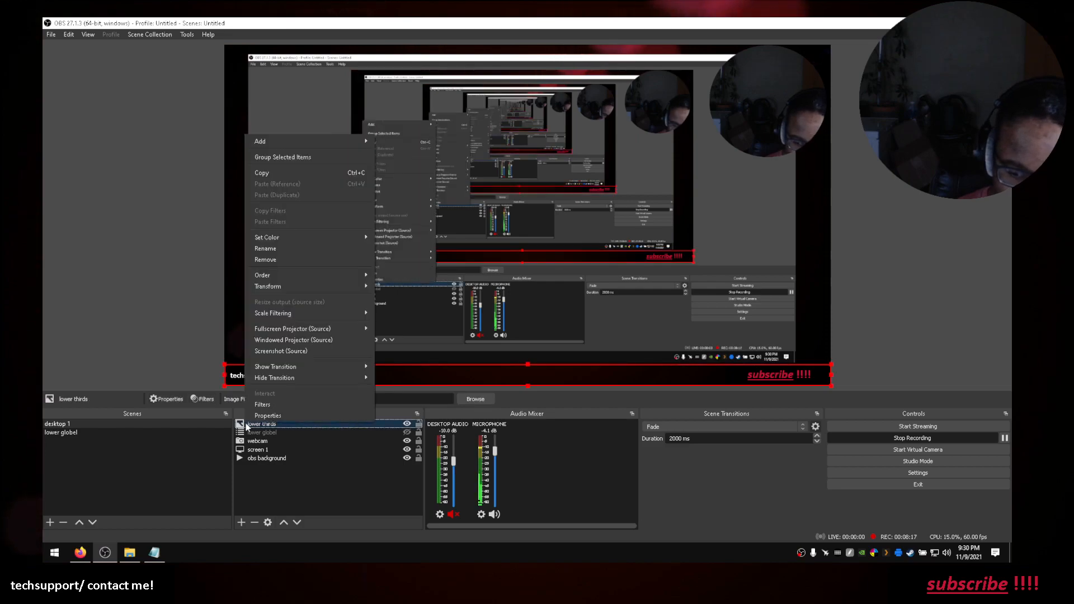
left_click(262, 260)
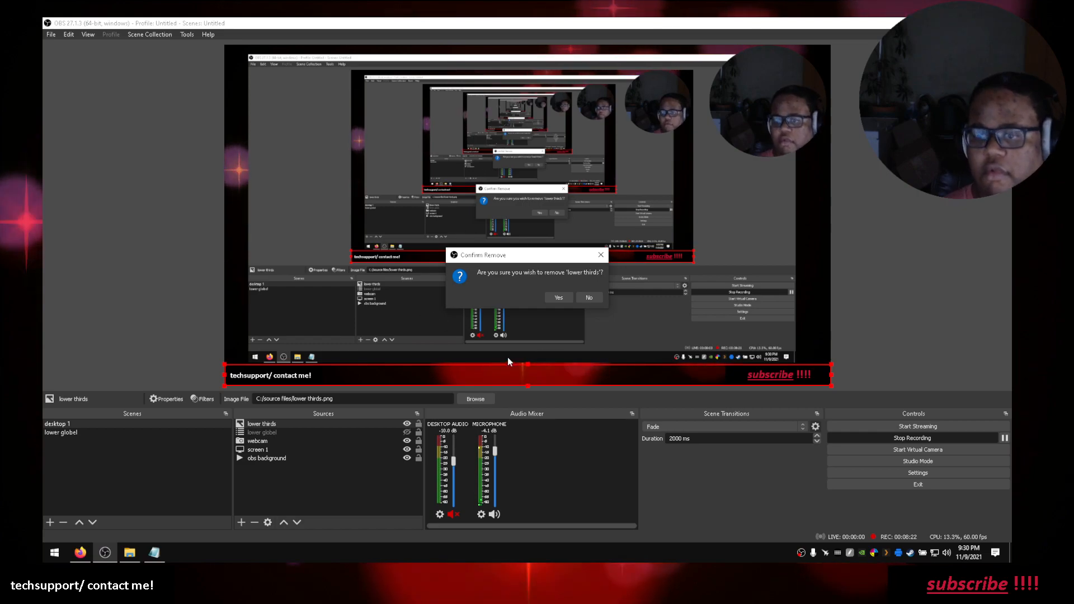
left_click(559, 299)
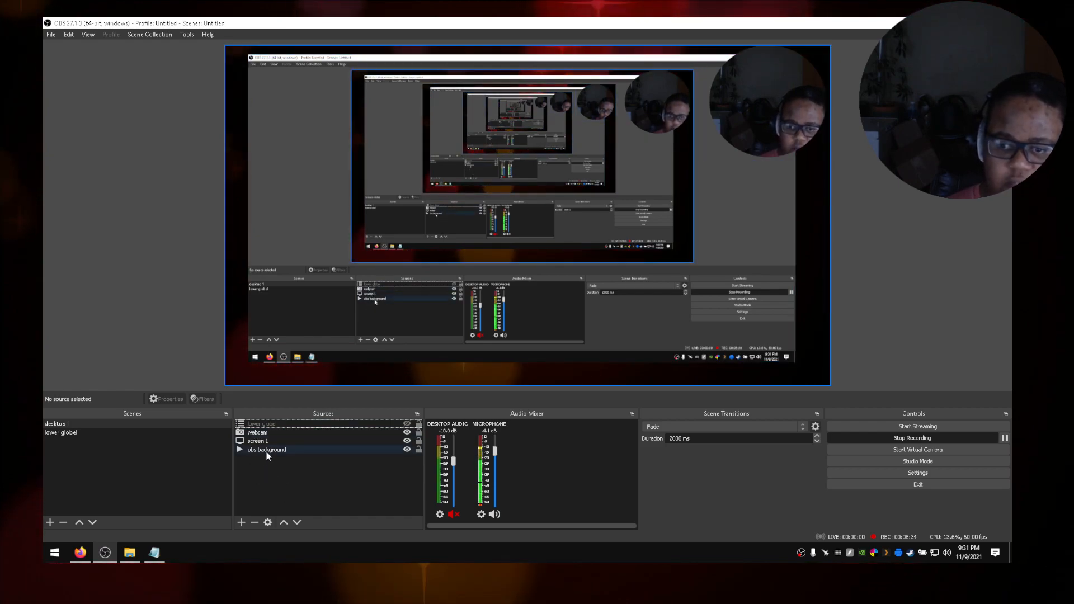
- Add the existing "lower globel" scene as a visible source in the desktop 1 scene
left_click(242, 521)
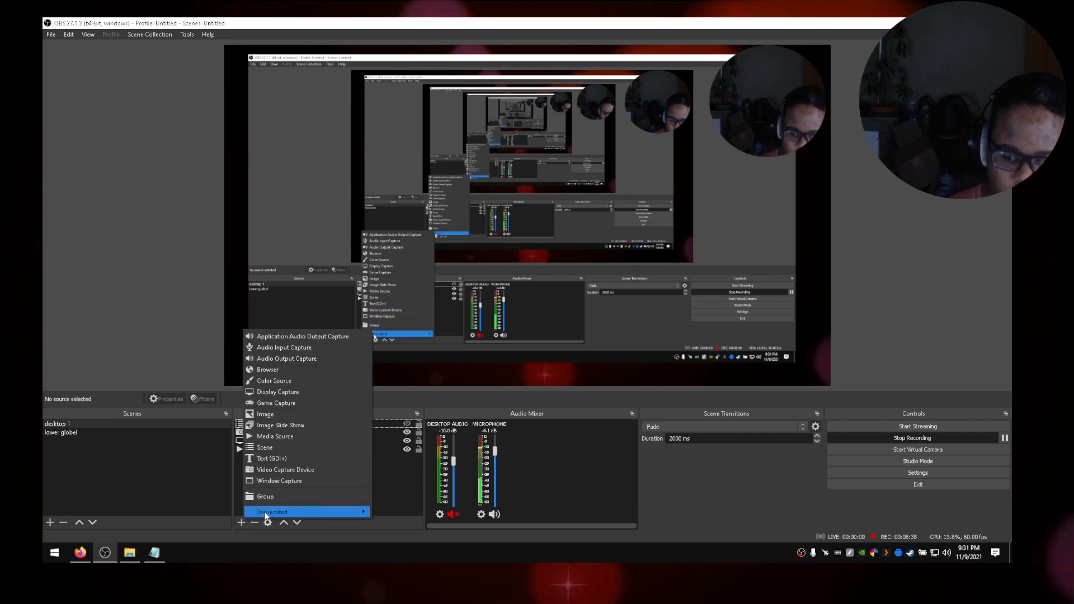
left_click(263, 448)
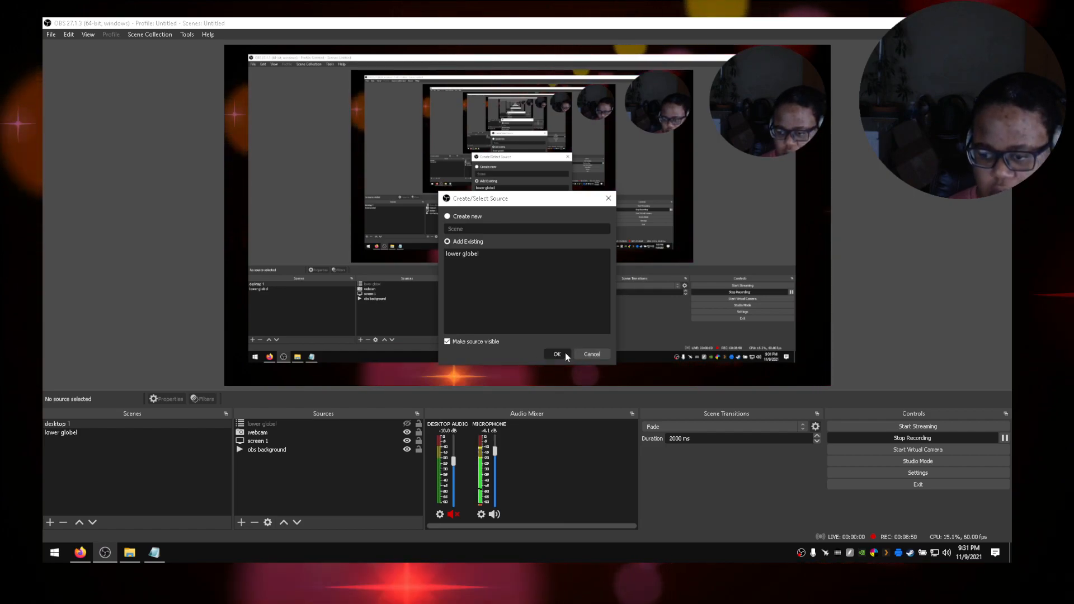
left_click(467, 254)
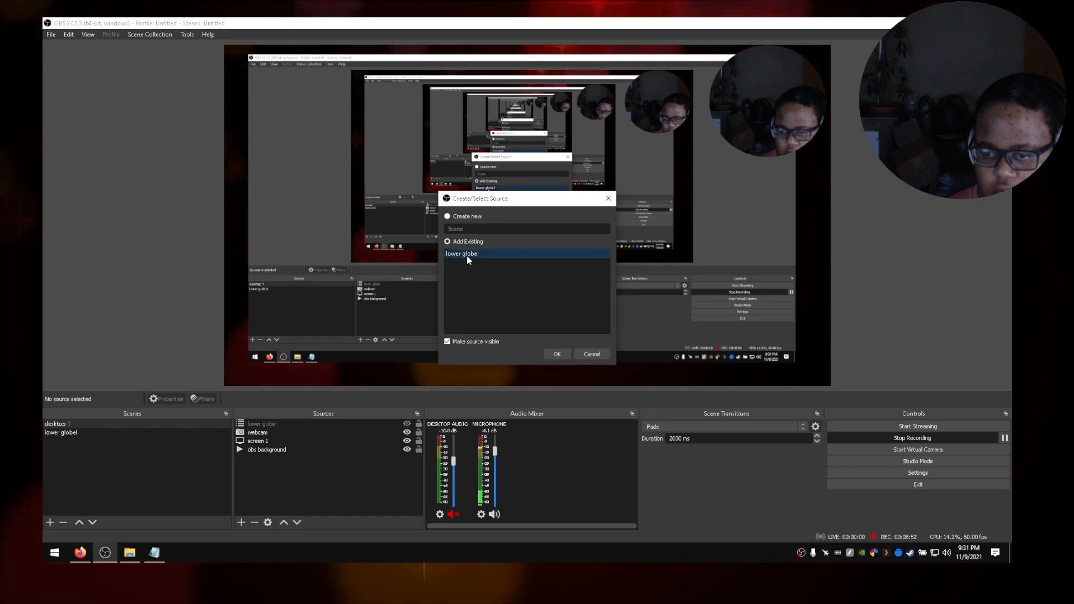
left_click(556, 353)
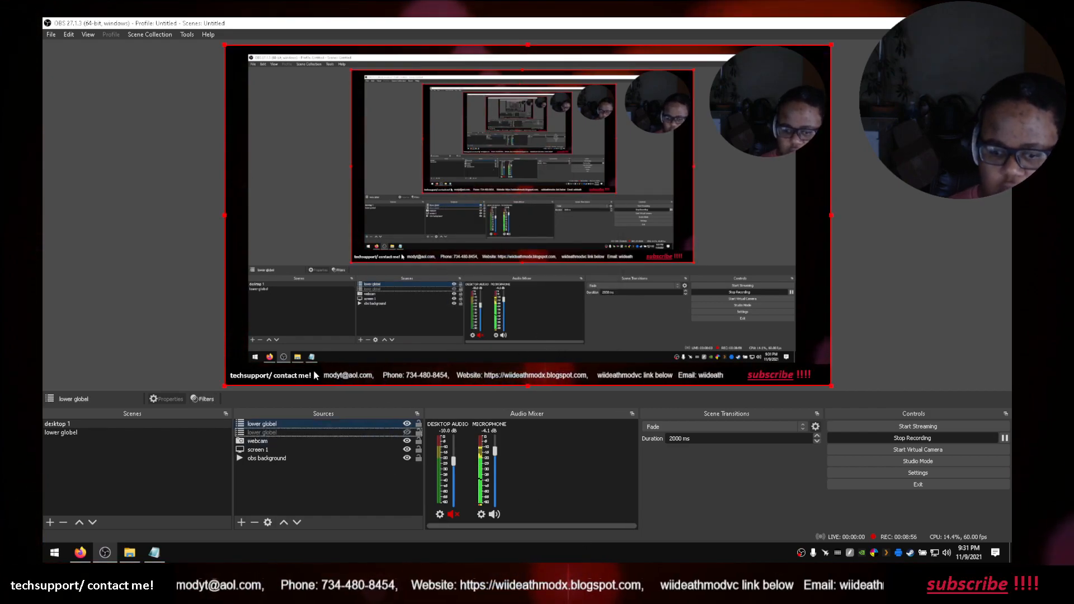
mouse_move(330, 374)
left_mouse_down()
mouse_move(321, 338)
mouse_move(322, 375)
mouse_move(247, 375)
mouse_move(324, 372)
left_mouse_up()
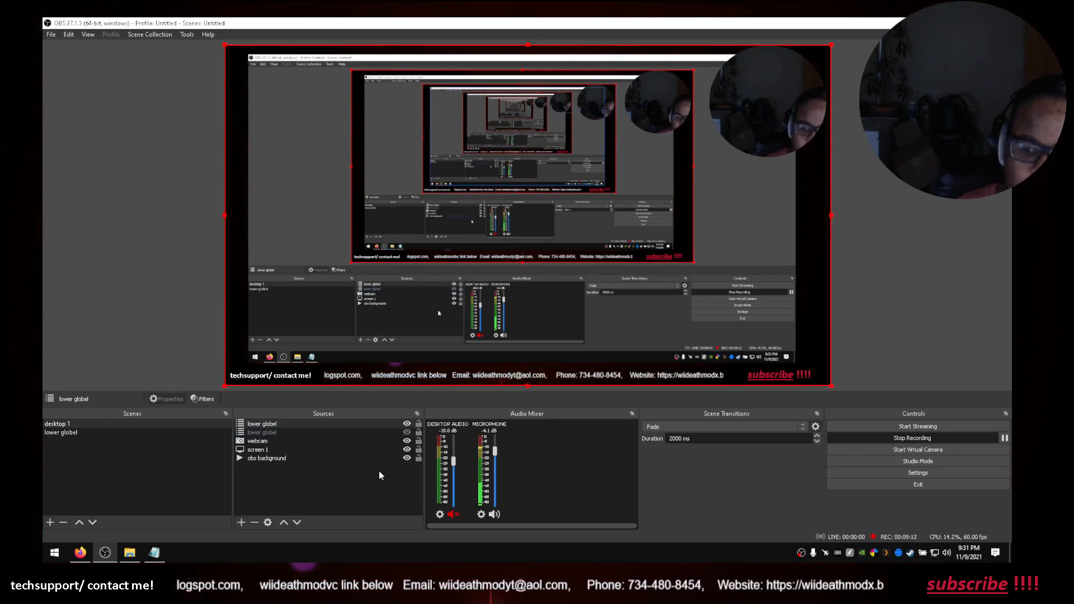
- Remove the newly added duplicate "lower globel" source from desktop 1 and make the original hidden one visible
right_click(260, 424)
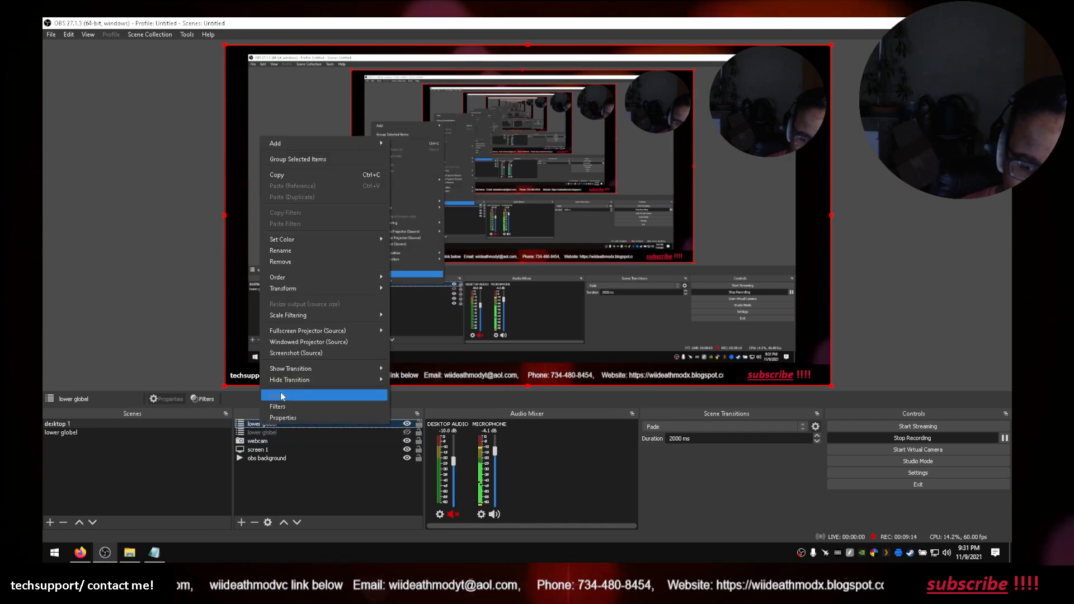
left_click(272, 262)
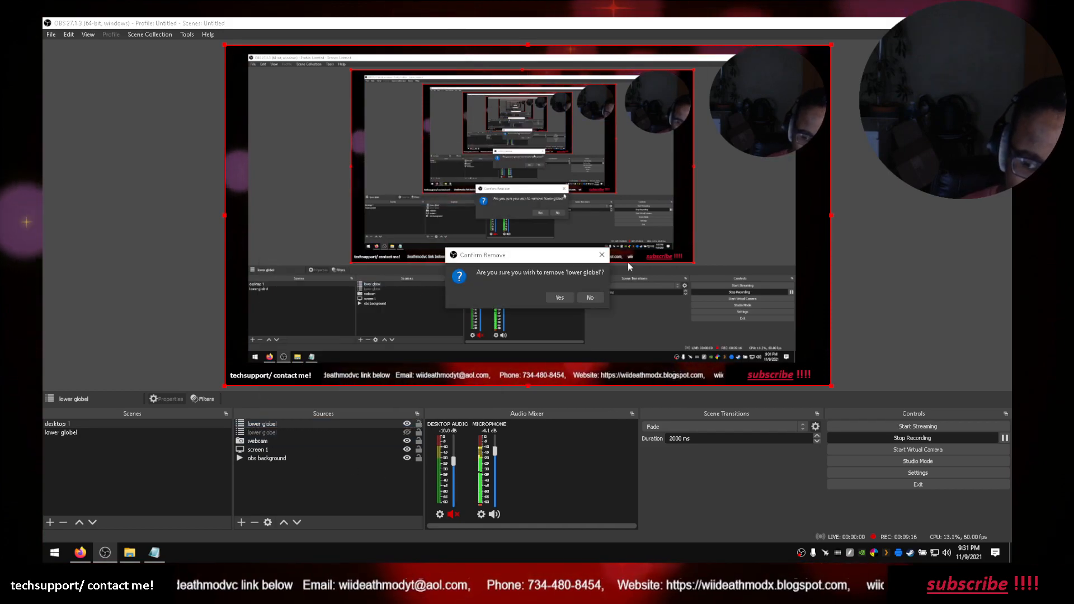
left_click(559, 298)
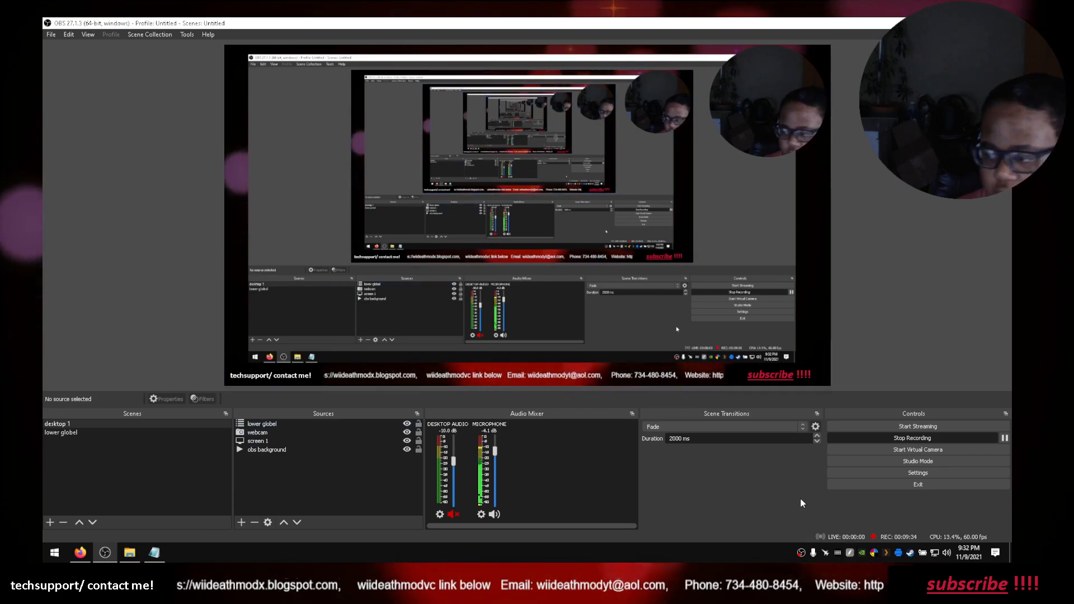
- Open the hotkey settings and examine the start, stop, pause and unpause recording hotkeys alongside the desktop 1 source hotkeys
left_click(900, 475)
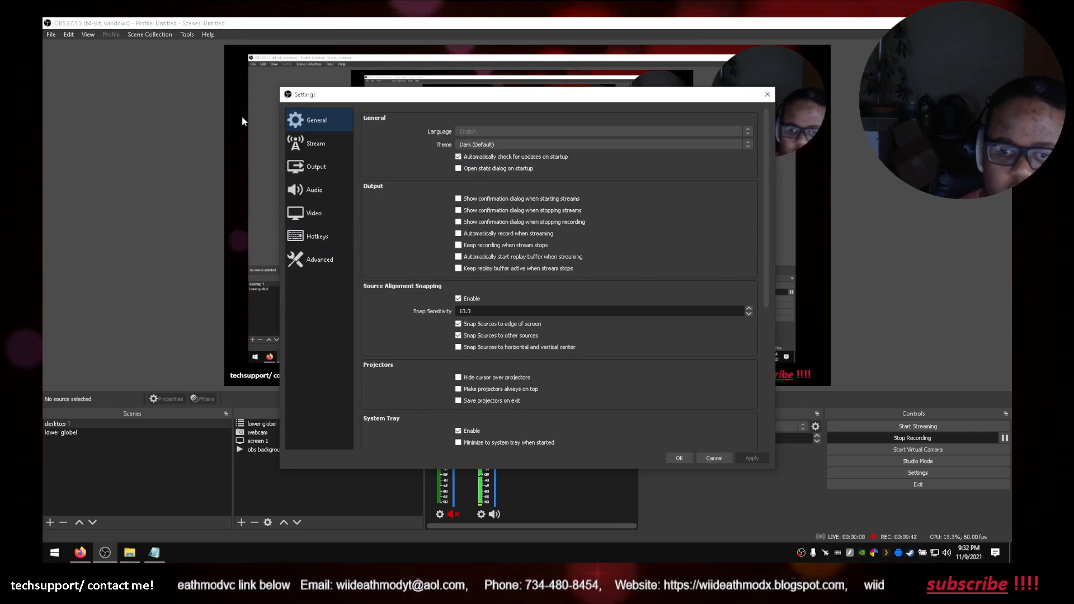
left_click(315, 235)
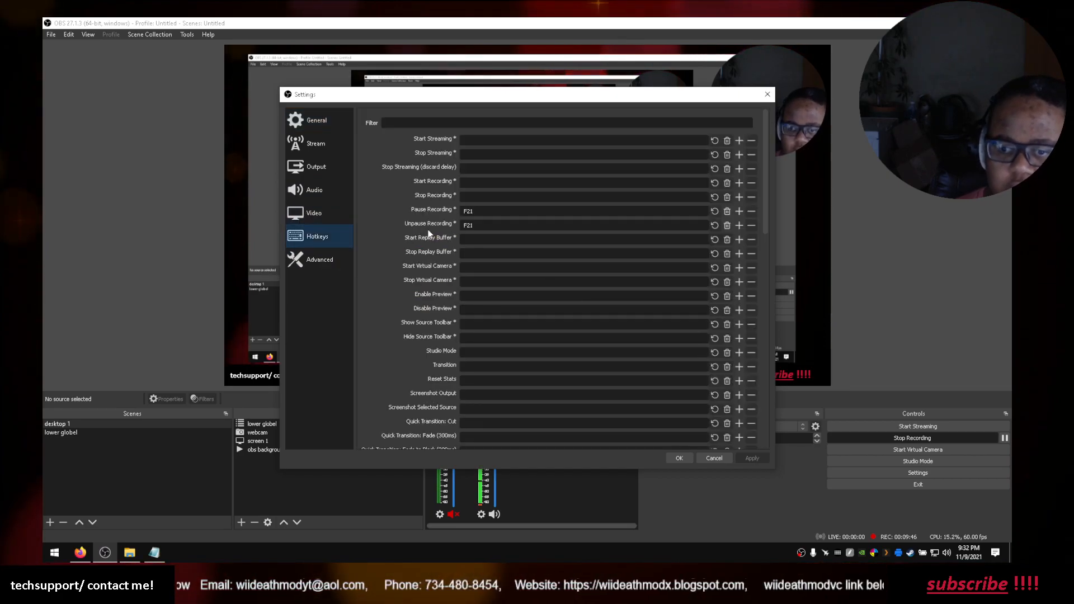
scroll(375, 253, "down", 1)
scroll(373, 253, "down", 1)
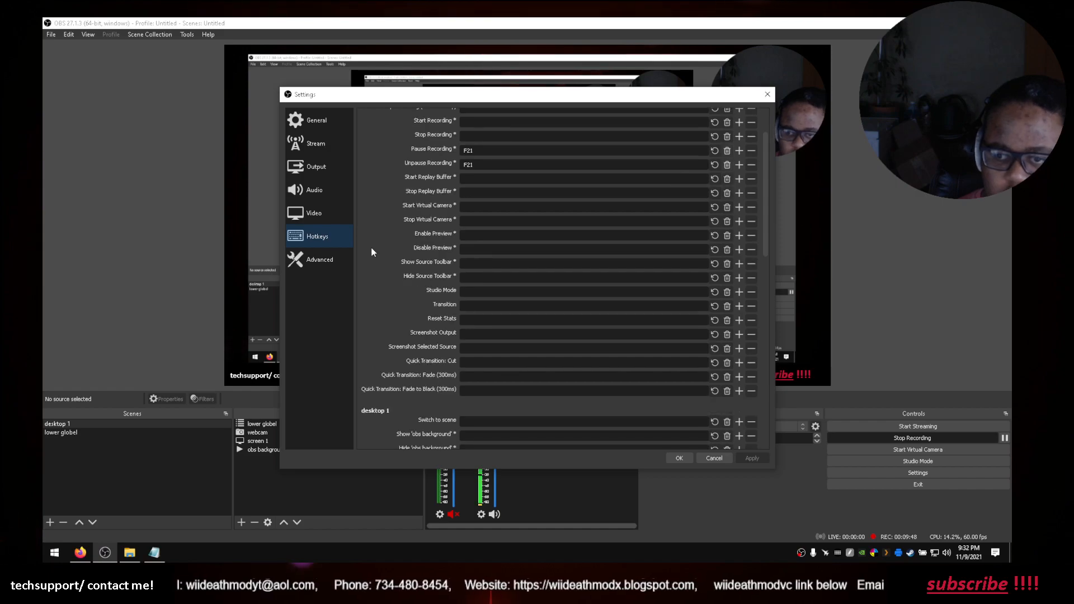
scroll(368, 253, "down", 2)
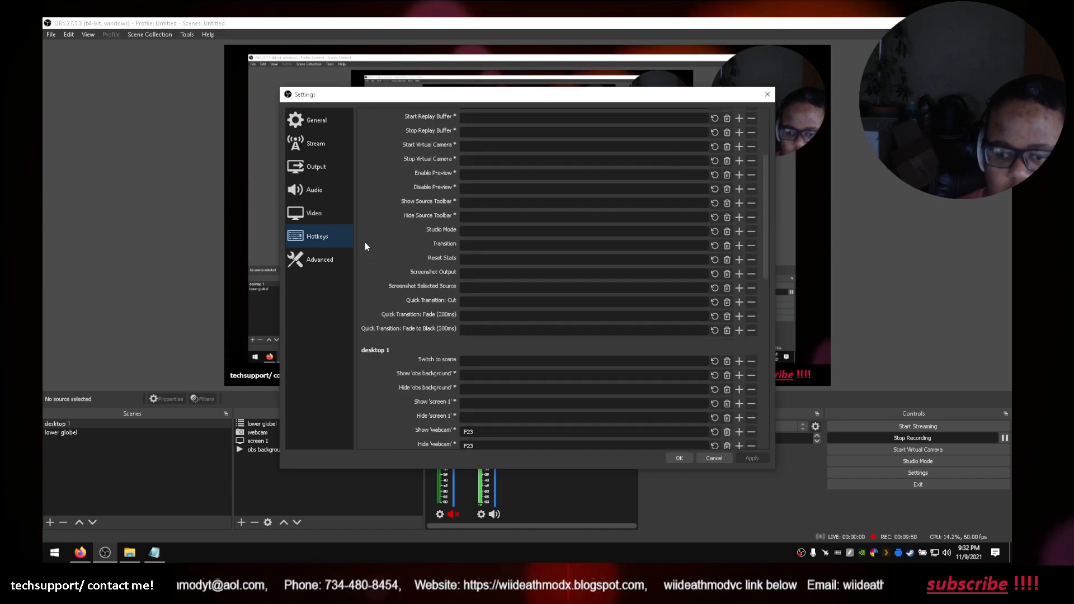
scroll(363, 240, "down", 2)
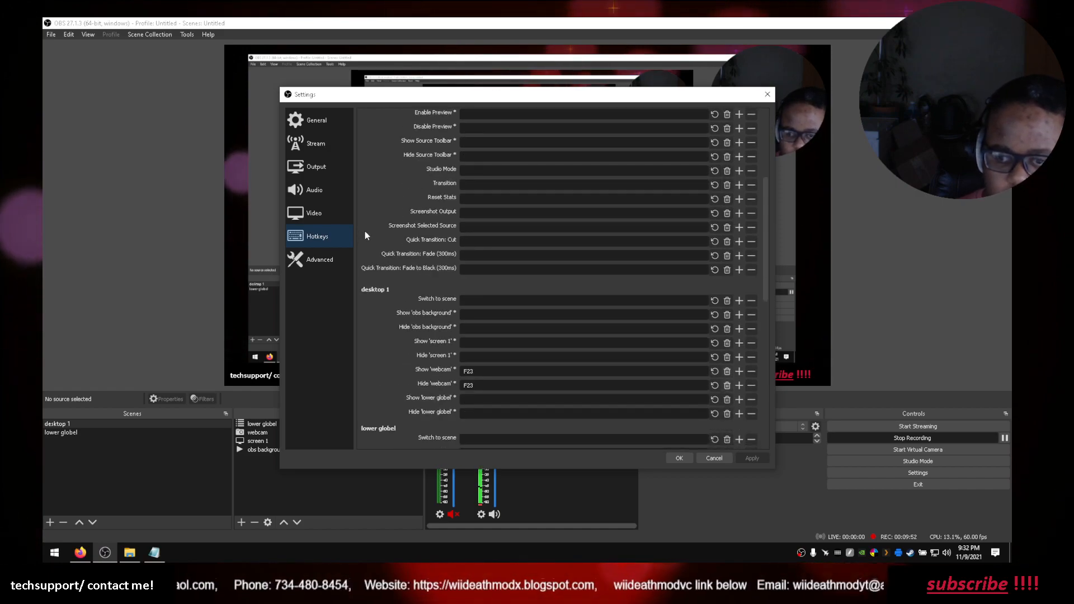
scroll(358, 210, "up", 4)
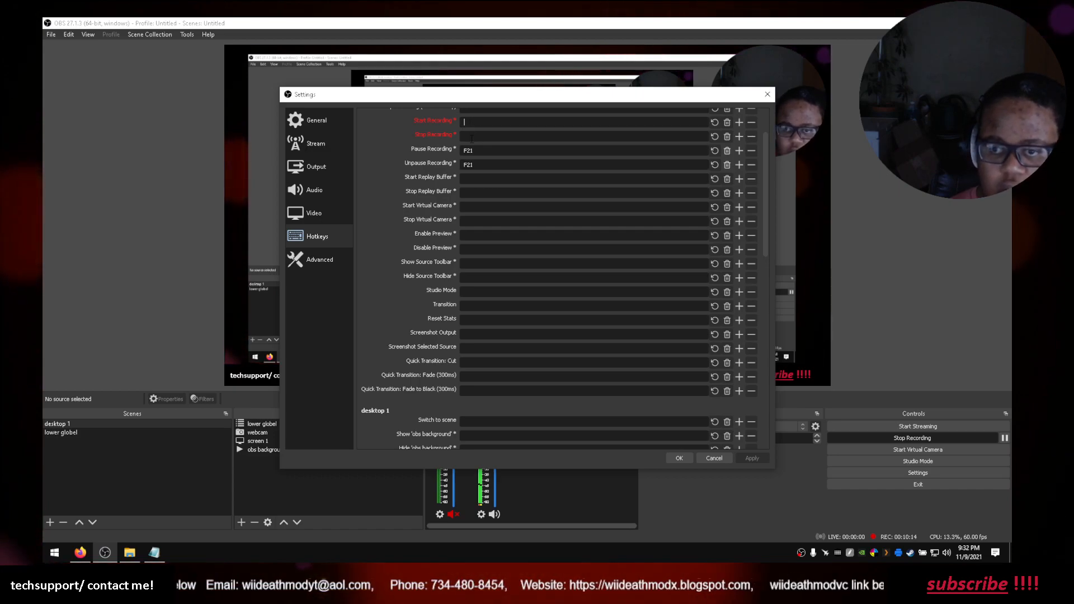
scroll(428, 211, "down", 3)
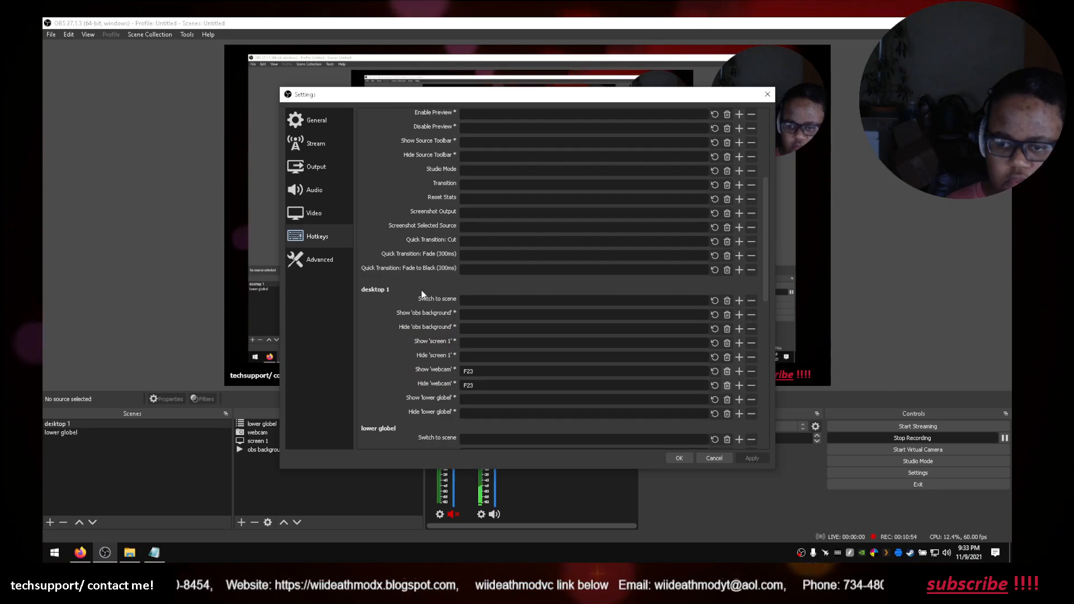
scroll(421, 289, "up", 3)
left_click(456, 180)
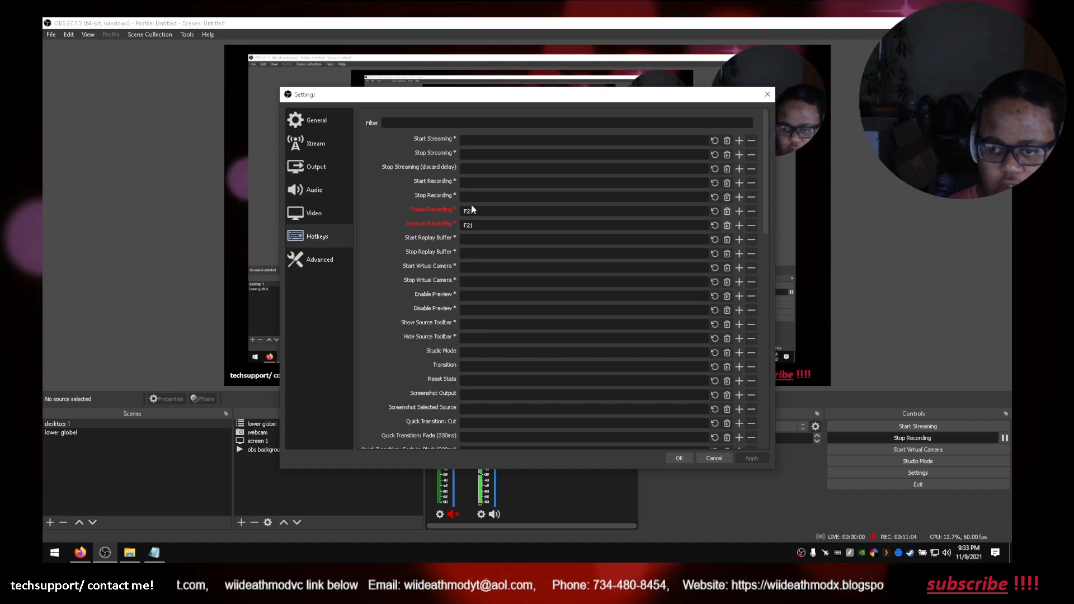
- Review the show/hide hotkeys of the desktop 1 and lower globel scenes and the mute hotkeys for desktop audio and microphone
scroll(471, 209, "down", 3)
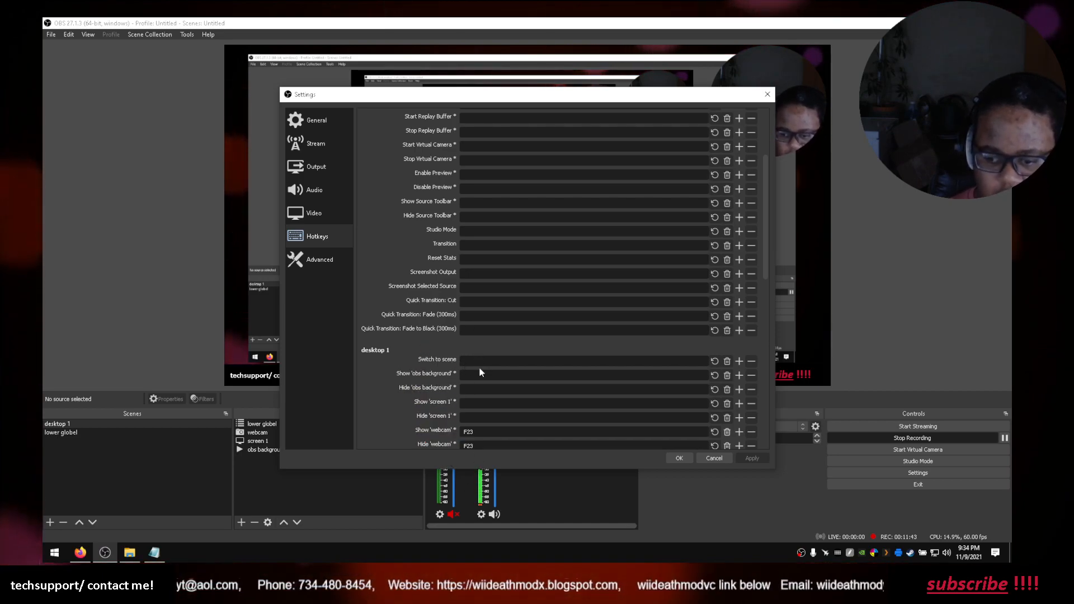
scroll(473, 392, "down", 1)
scroll(437, 446, "down", 3)
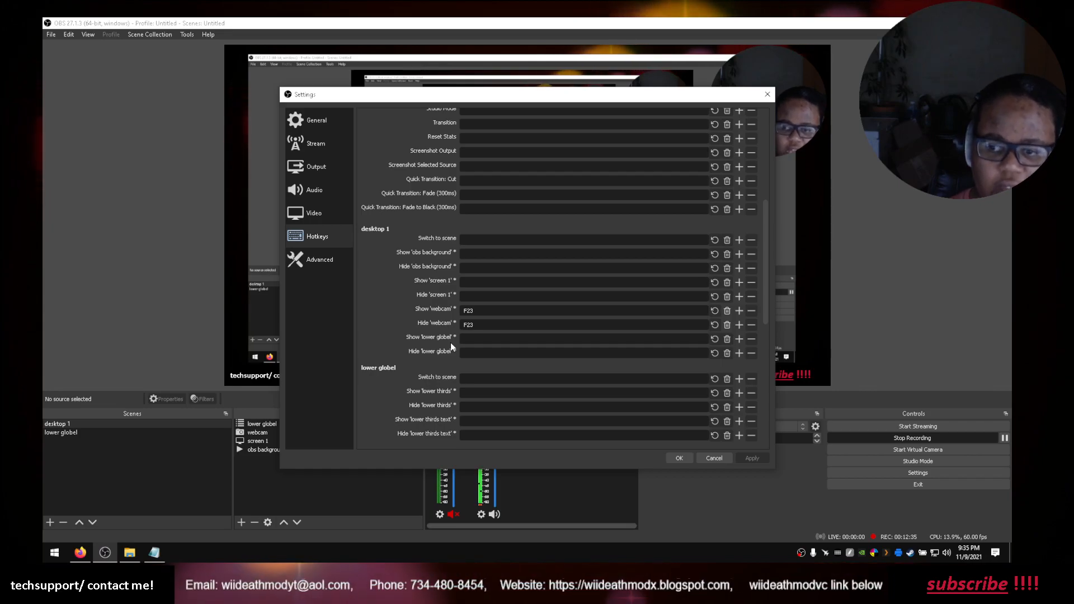
scroll(466, 313, "up", 4)
scroll(466, 318, "up", 3)
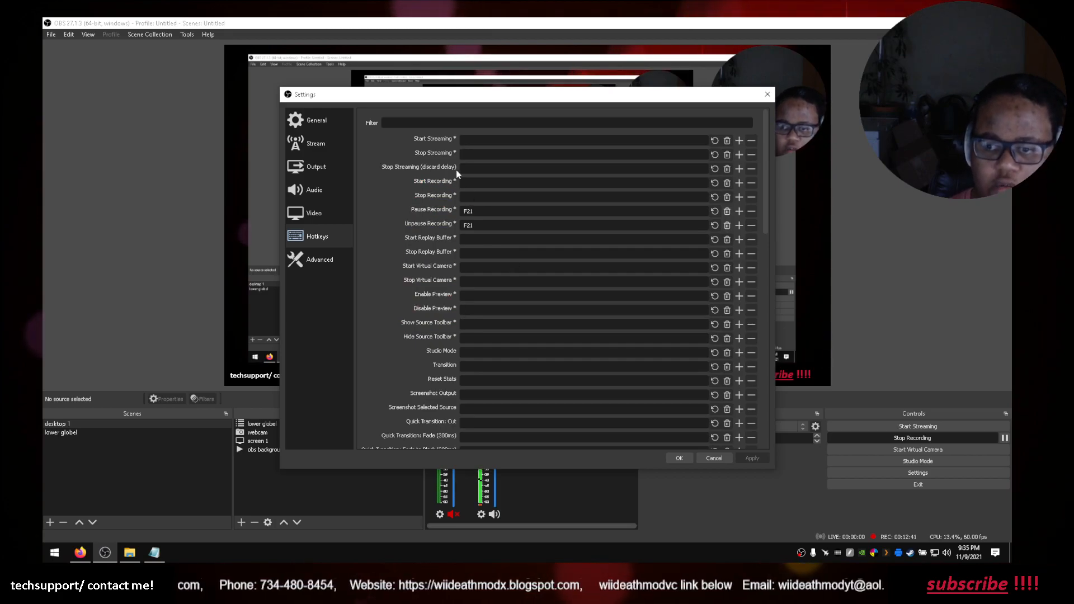
scroll(472, 181, "down", 3)
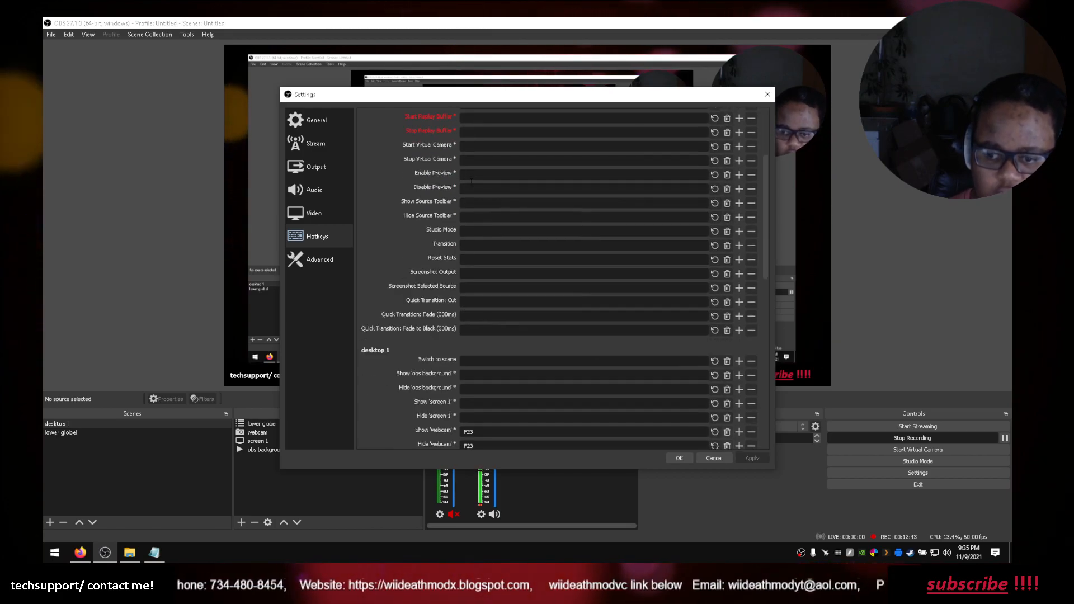
scroll(475, 246, "down", 5)
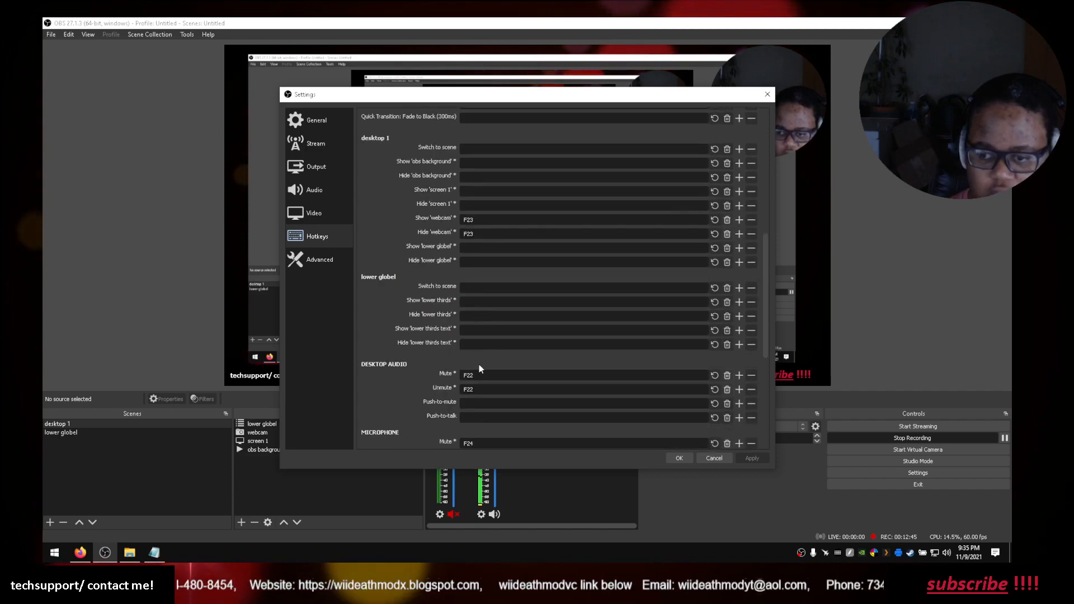
scroll(474, 353, "down", 1)
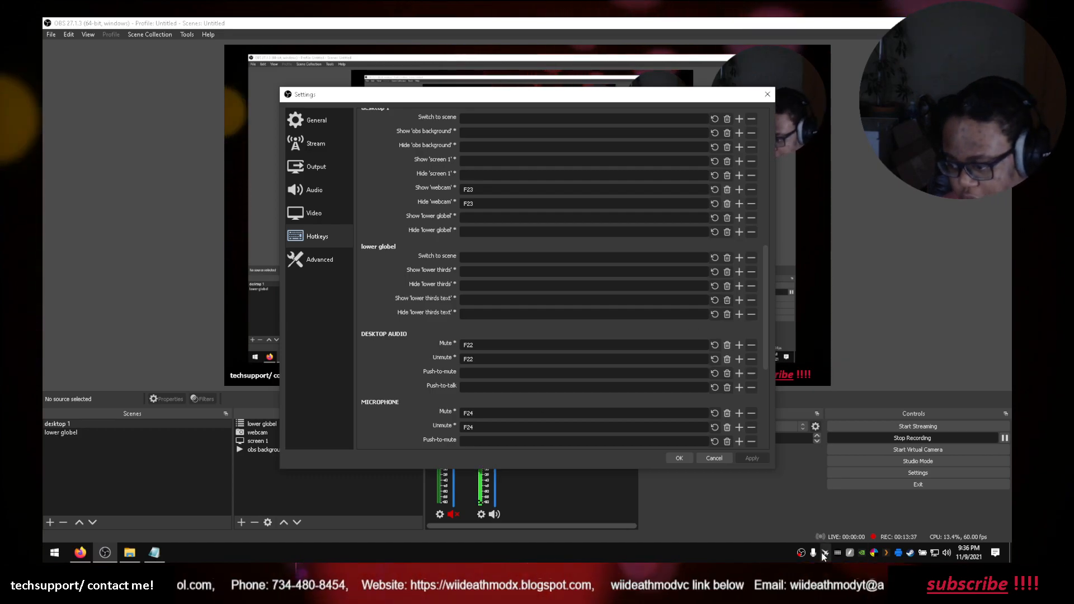
- Switch to Stream Deck and replace the crescent moon key on page 1 of the home profile with a Multi Action
left_click(837, 553)
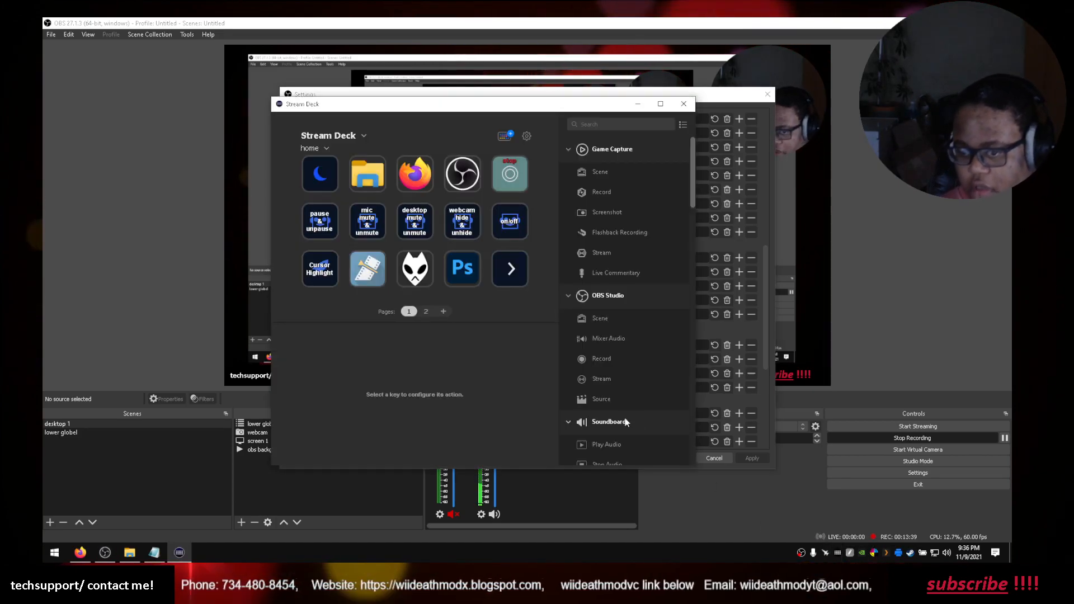
double_click(504, 277)
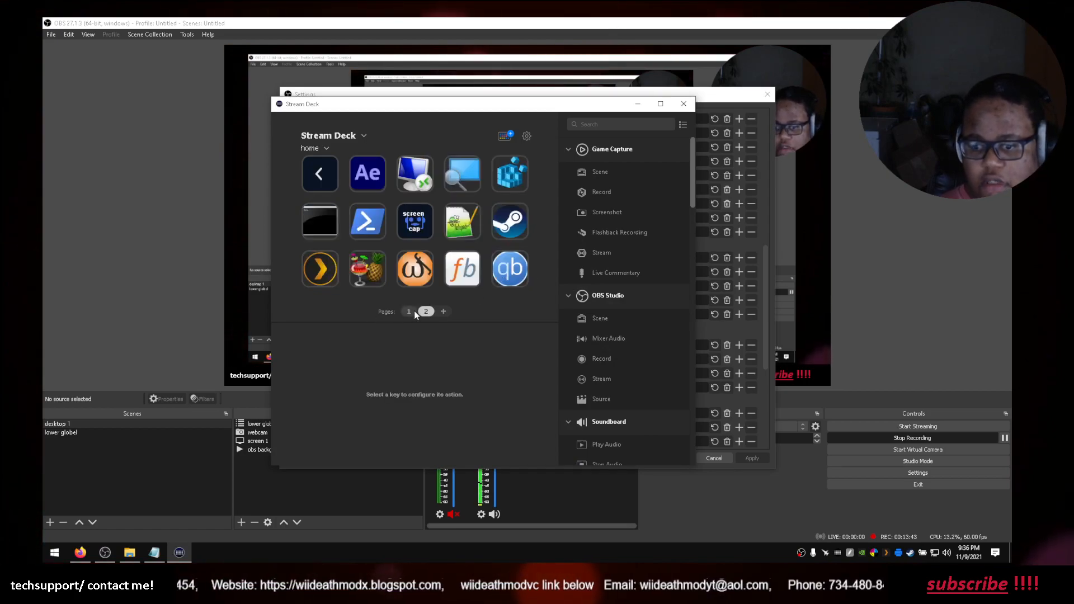
left_click(321, 172)
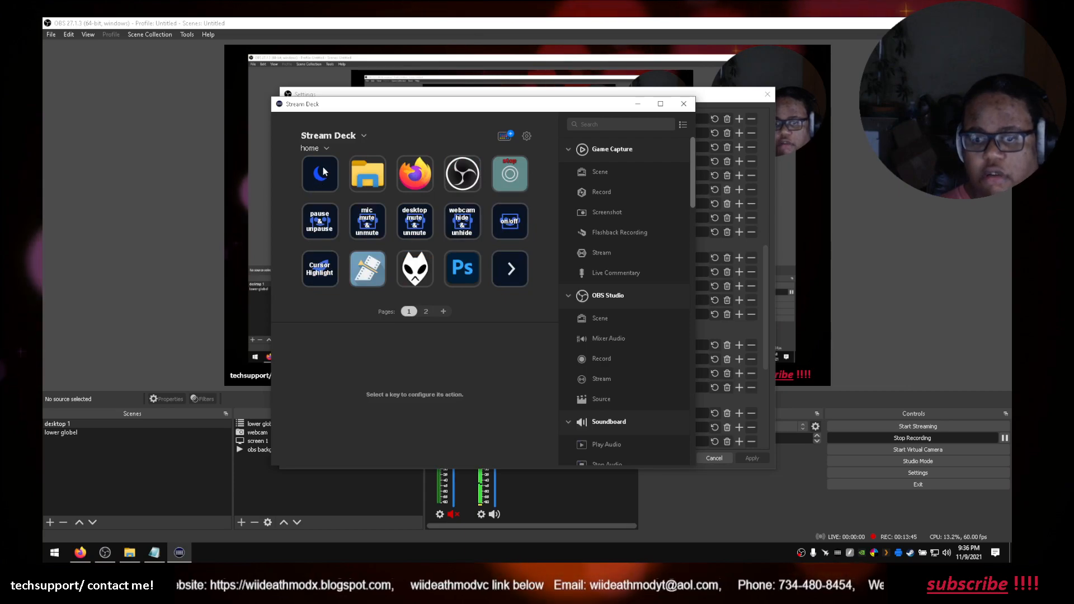
right_click(320, 173)
left_click(331, 196)
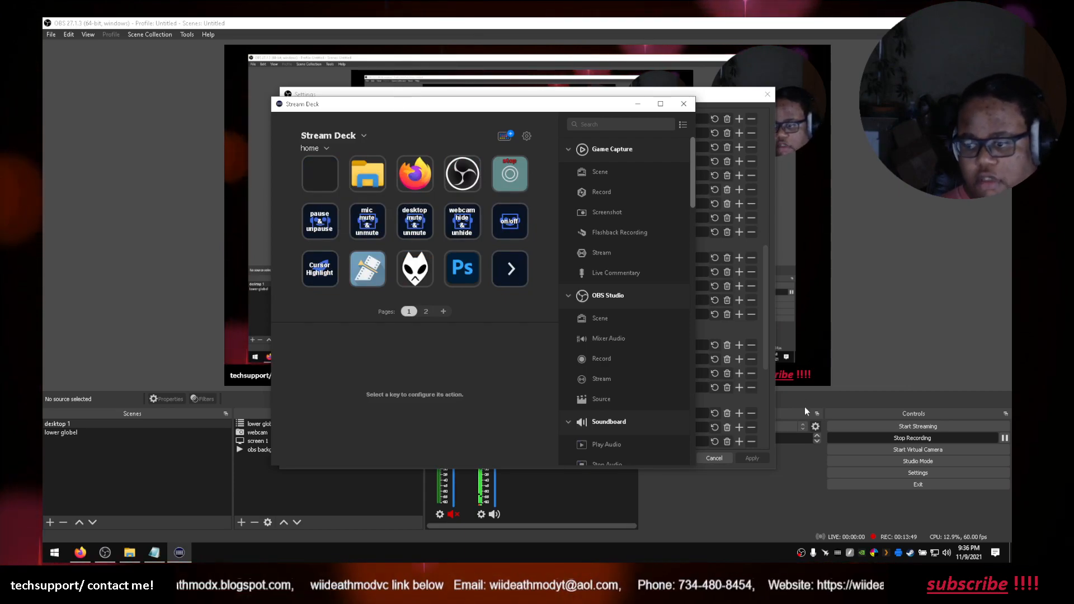
scroll(623, 401, "down", 5)
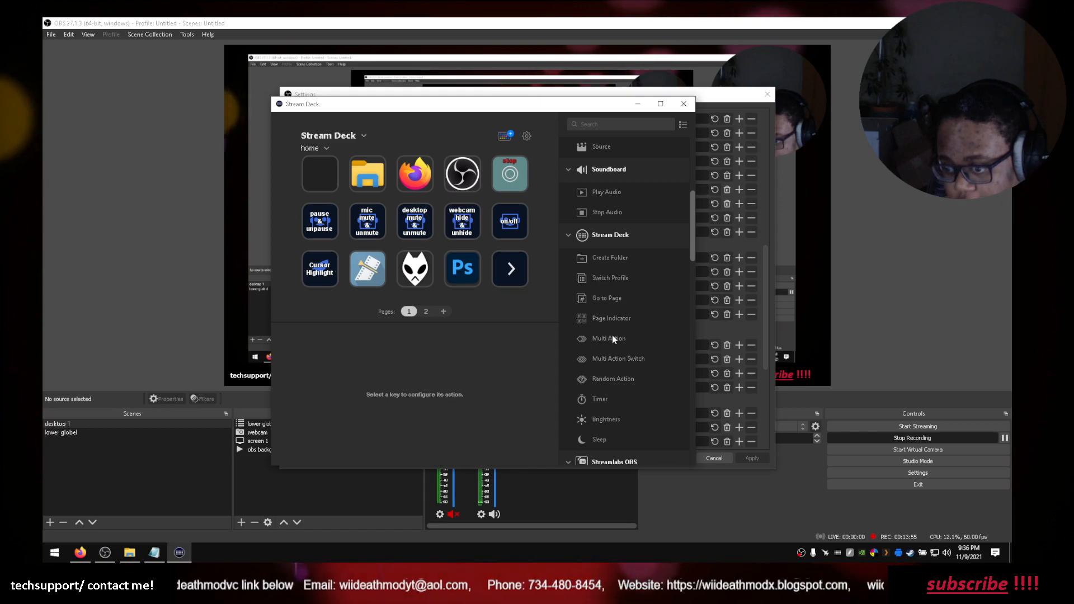
left_click_drag(602, 337, 336, 164)
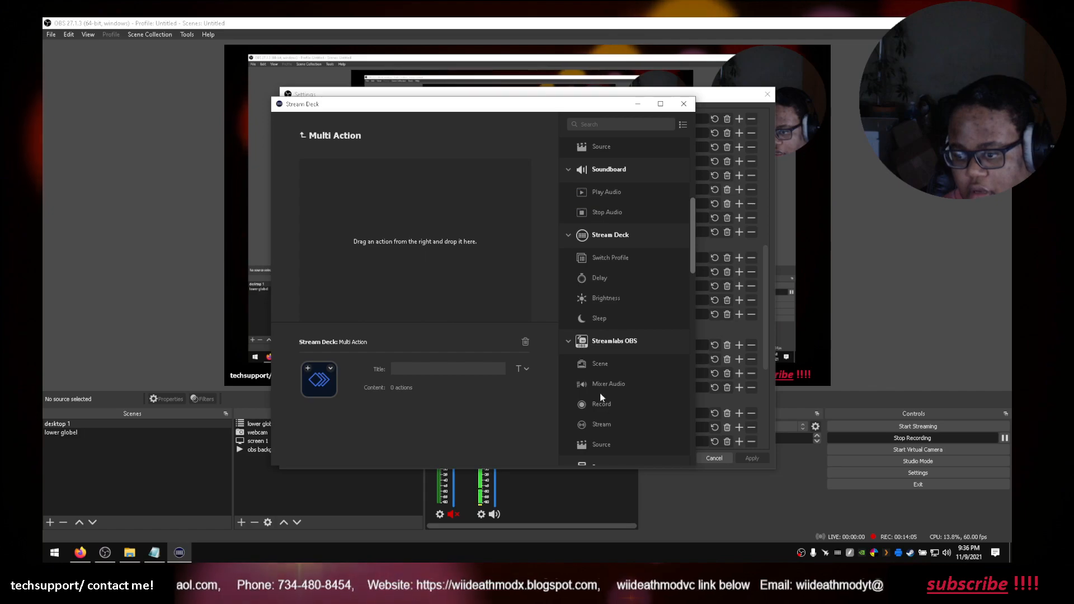
left_click_drag(593, 403, 412, 185)
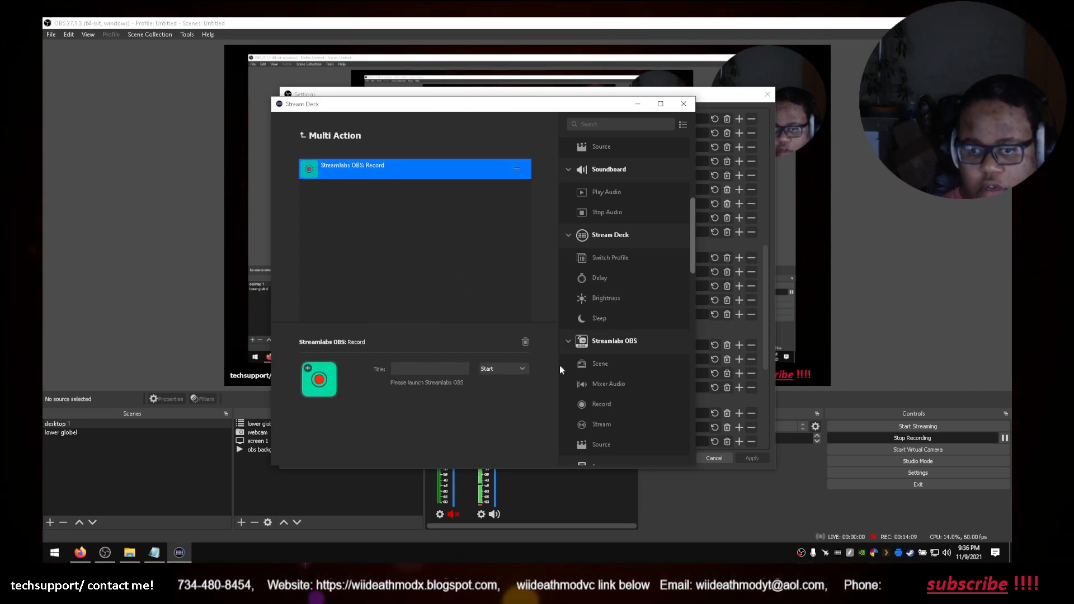
right_click(356, 170)
left_click(385, 198)
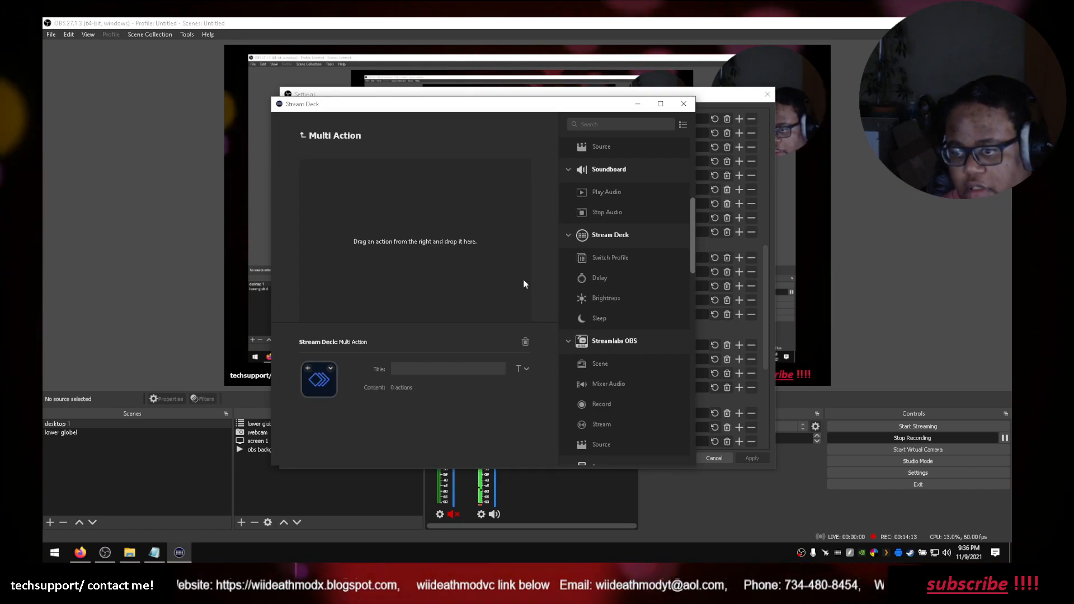
- Add an OBS Studio Record action set to Start to the multi action, followed by a Delay of 300 ms
scroll(594, 400, "up", 5)
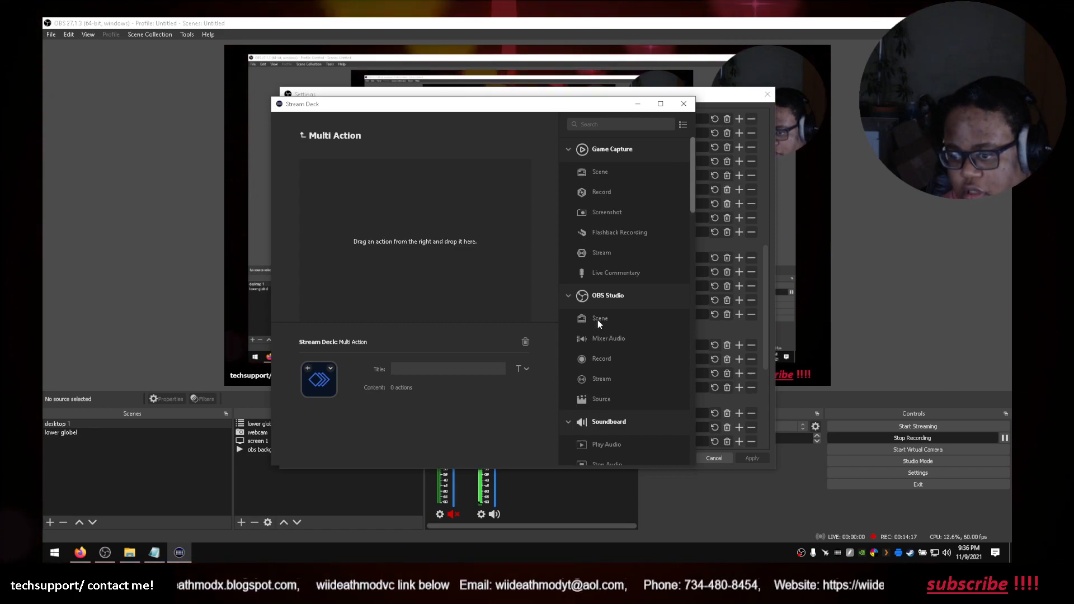
left_click_drag(317, 203, 355, 193)
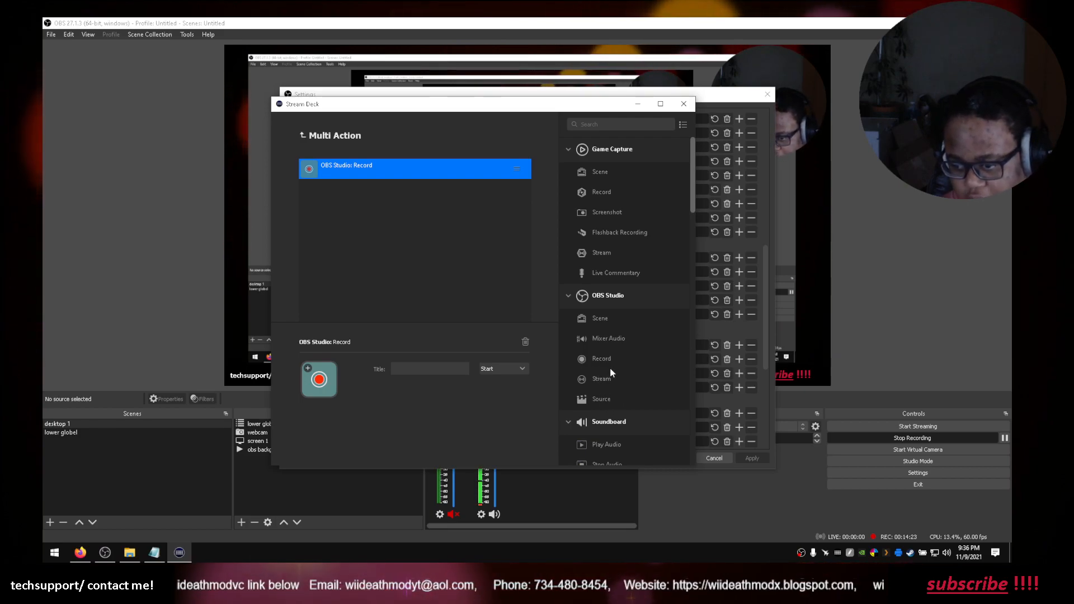
scroll(610, 401, "down", 2)
left_click_drag(613, 402, 401, 248)
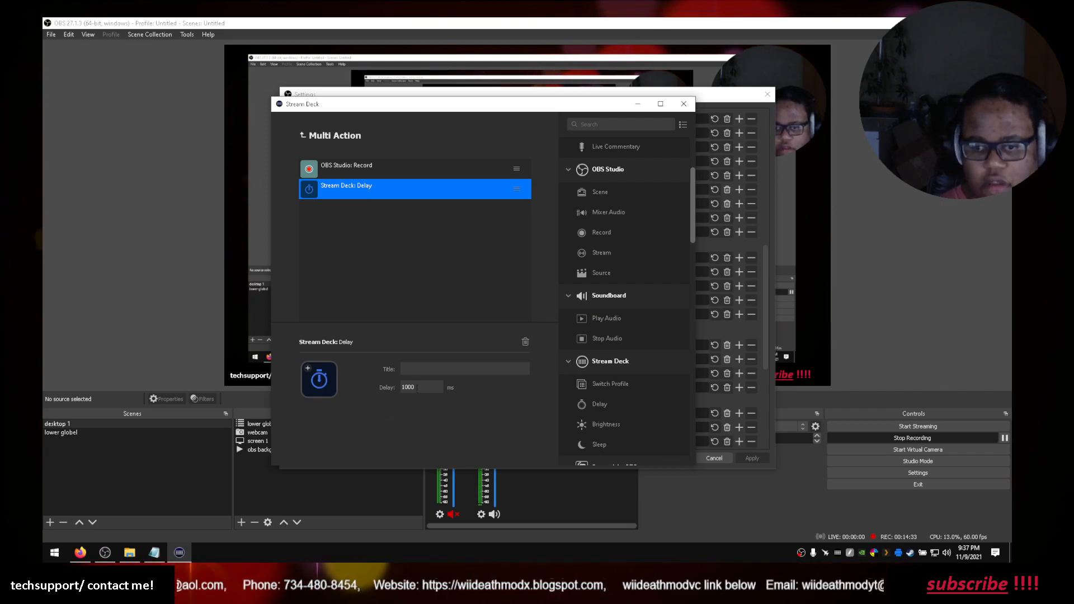
double_click(417, 387)
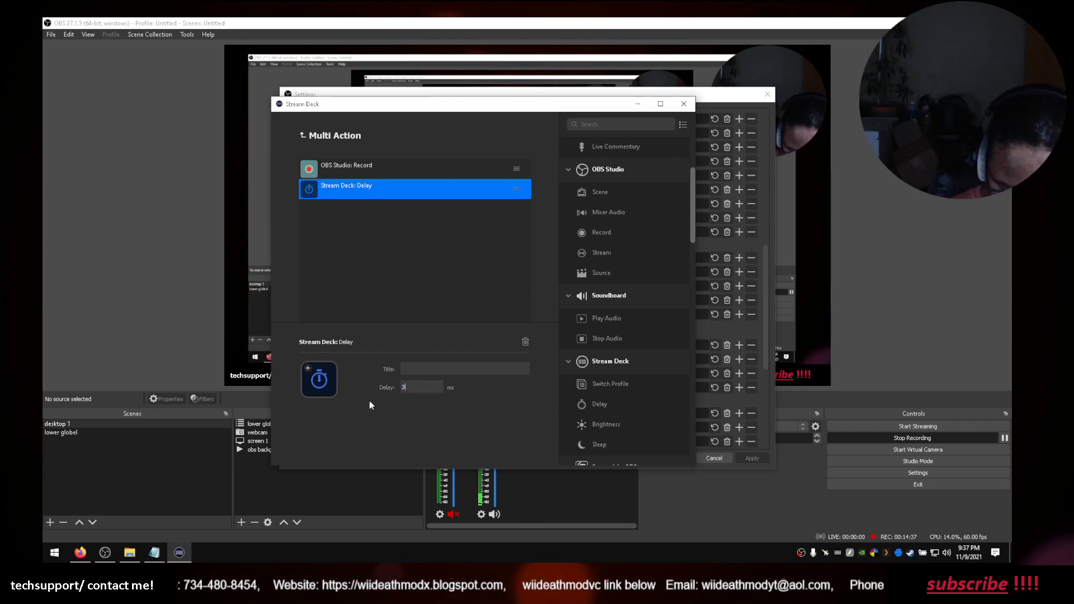
type("300")
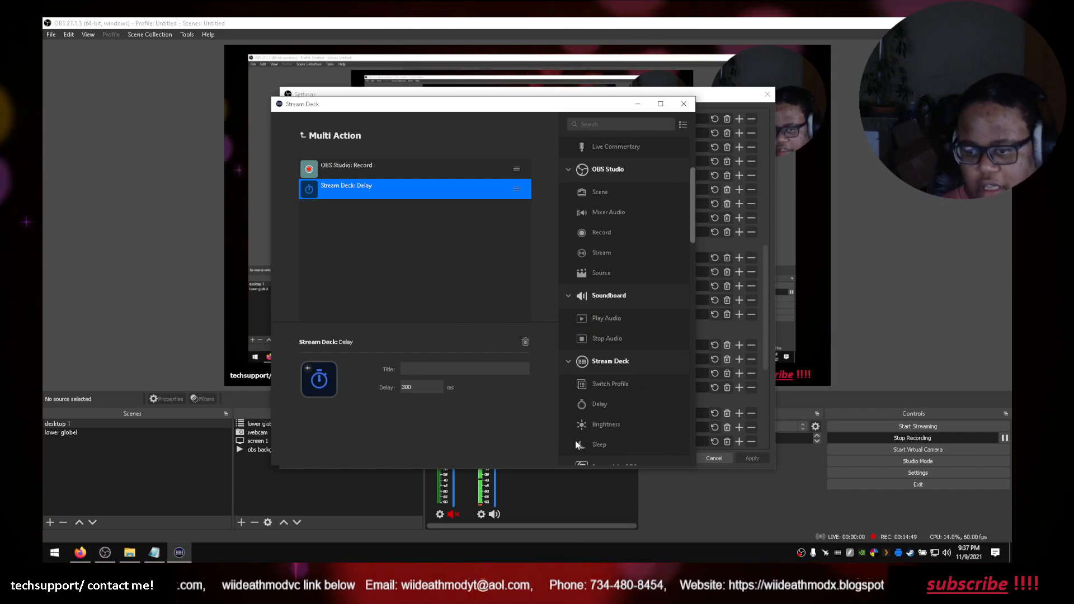
scroll(583, 449, "down", 1)
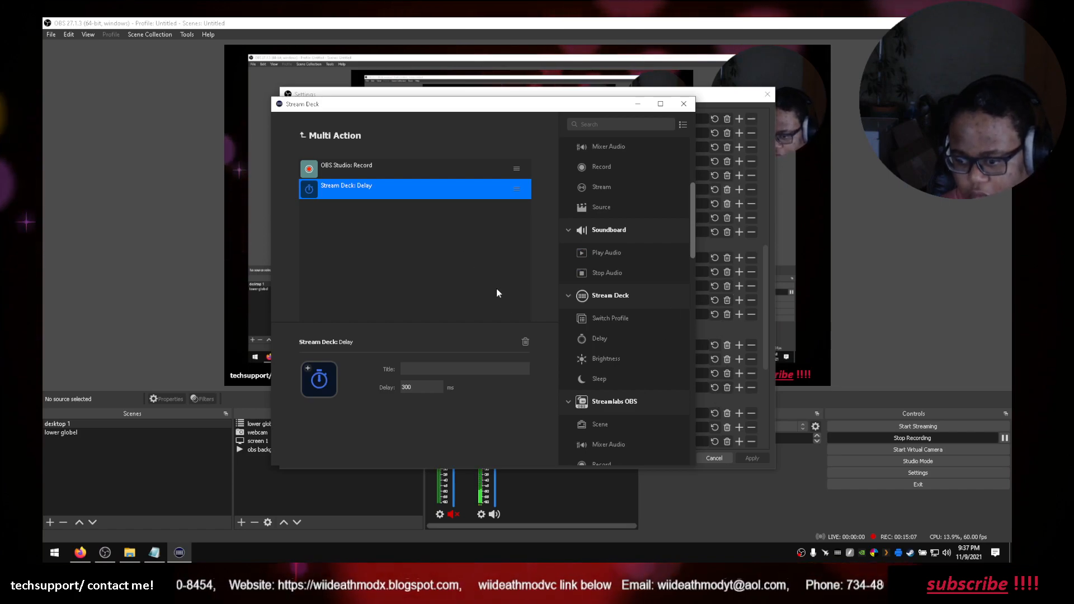
left_click_drag(596, 427, 398, 287)
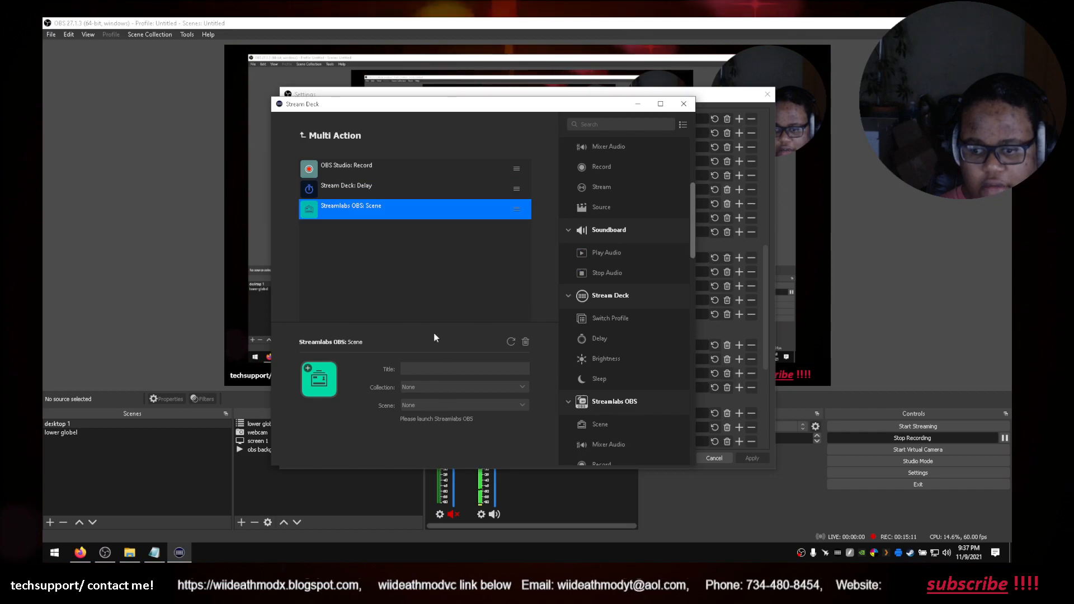
left_click(408, 234)
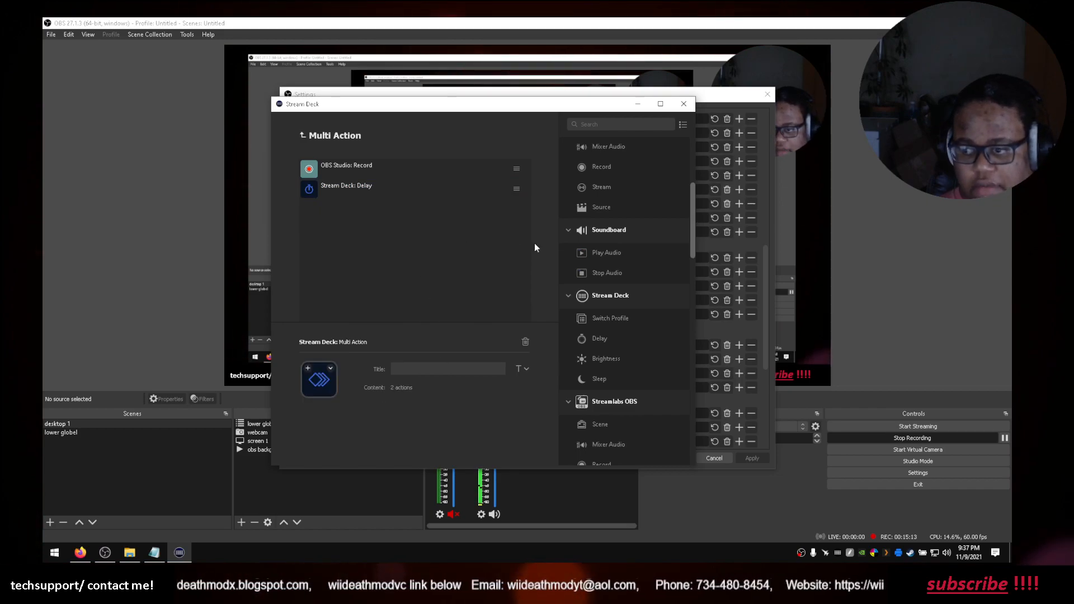
- Add an OBS Studio Scene action for the desktop 1 scene of the Untitled collection after the delay
scroll(600, 291, "up", 2)
left_click_drag(597, 251, 718, 204)
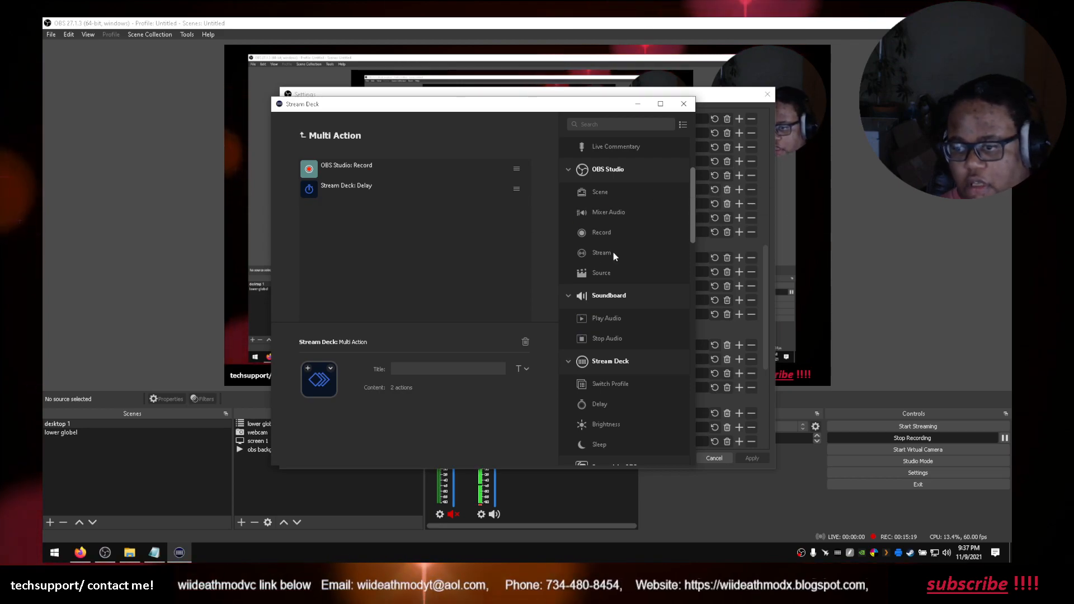
left_click_drag(606, 193, 412, 263)
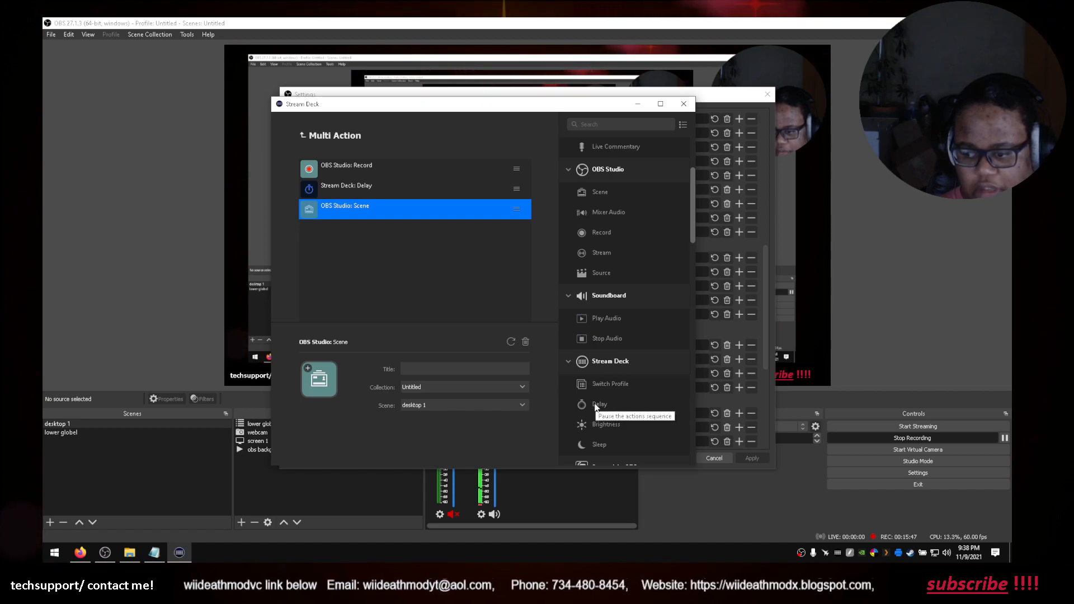
- Add a Delay of 30000 ms to the end of the multi action, followed by an OBS Studio Scene action for desktop 1
left_click_drag(541, 430, 442, 275)
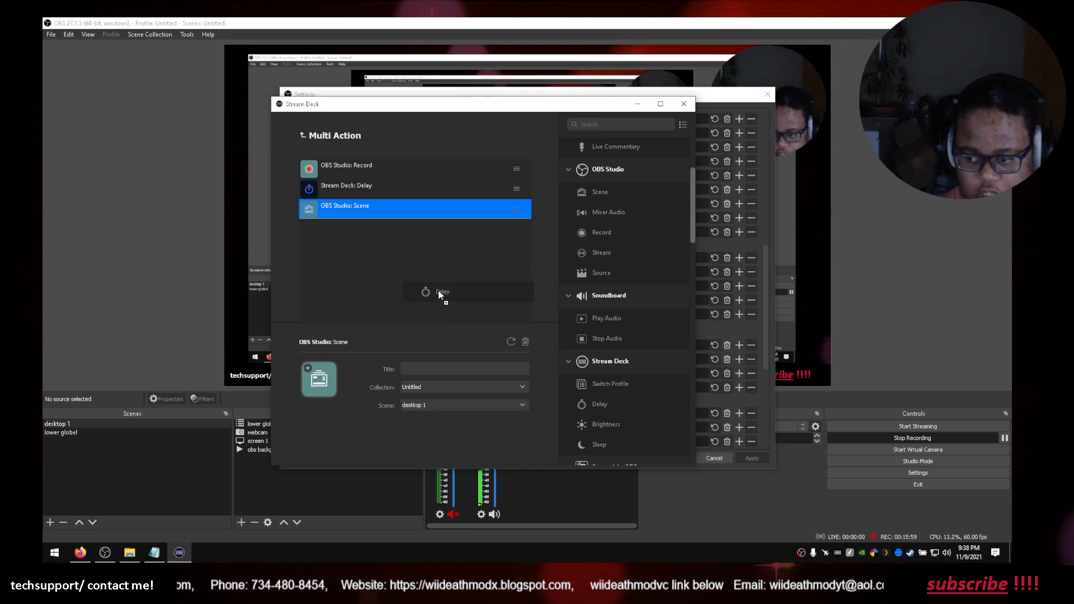
left_click_drag(440, 296, 448, 290)
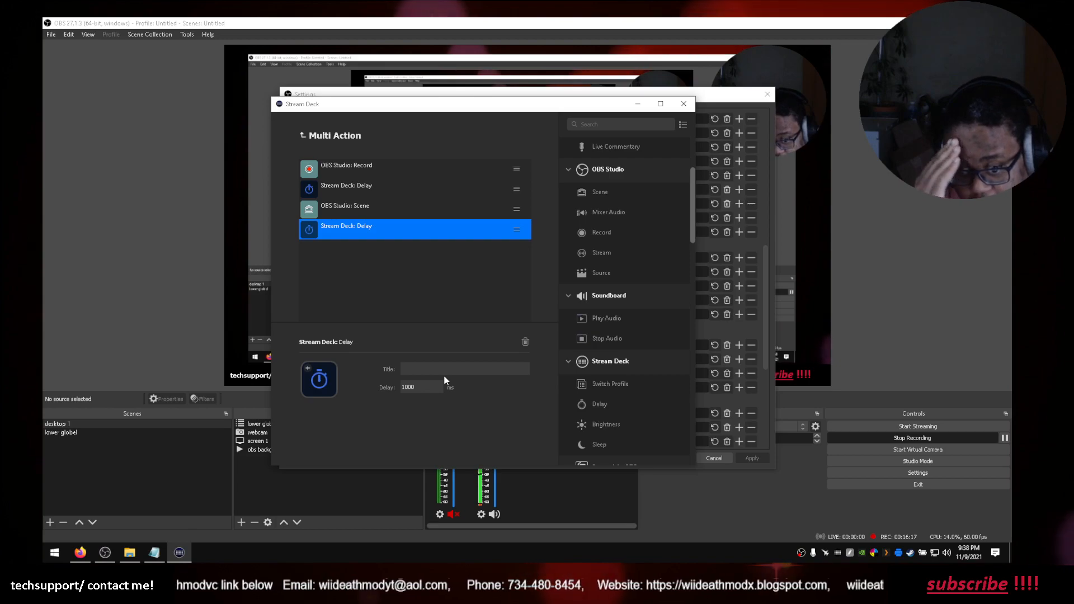
double_click(418, 388)
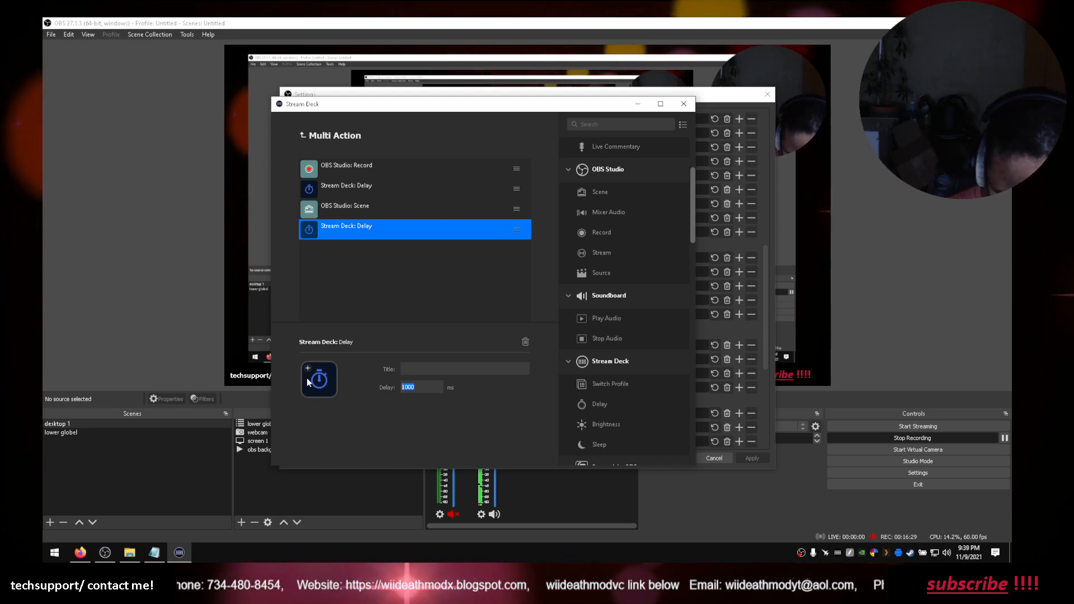
type("30000")
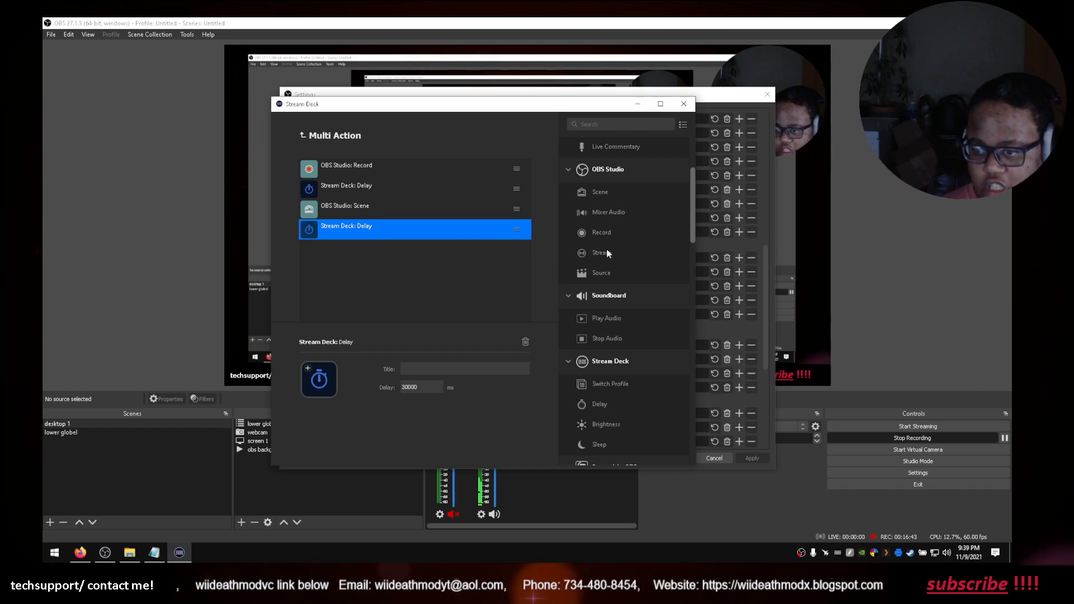
left_click_drag(596, 189, 455, 290)
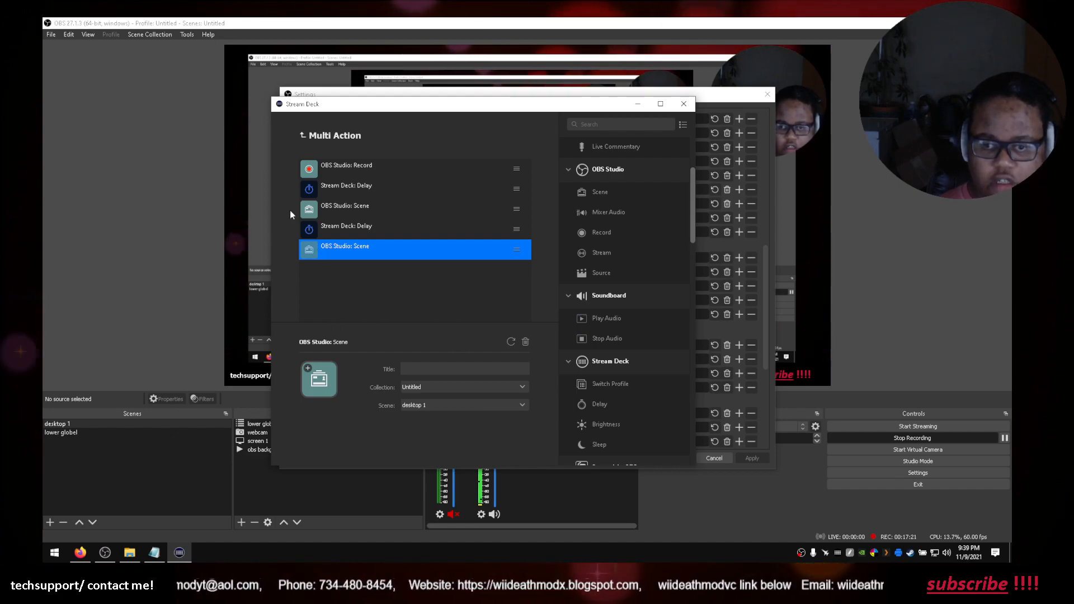
- Delete all the scene, delay and record actions from the multi action
right_click(322, 251)
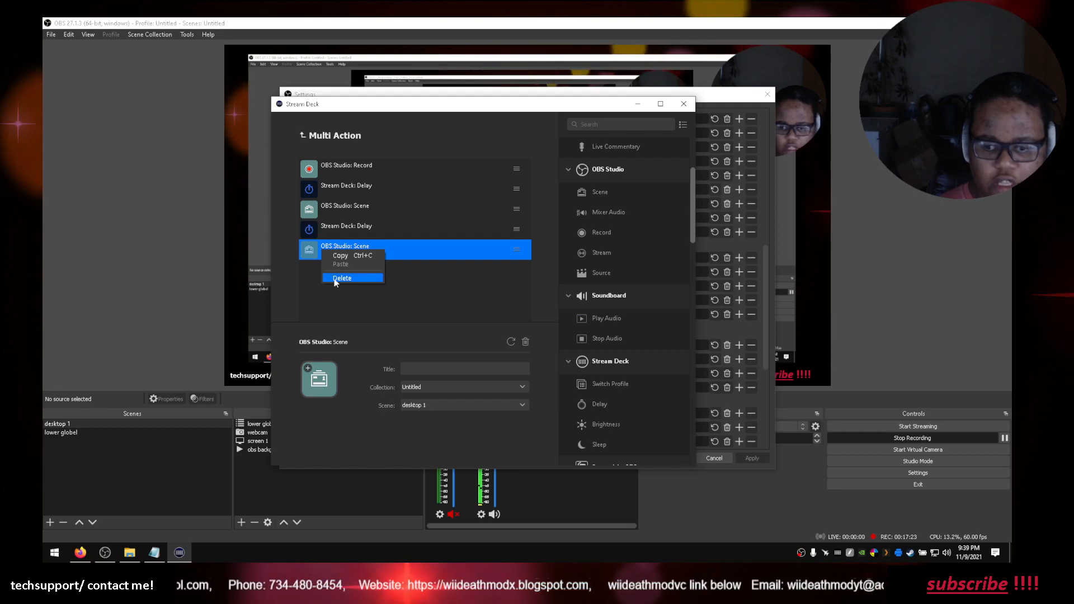
left_click(342, 278)
left_click(324, 229)
right_click(325, 229)
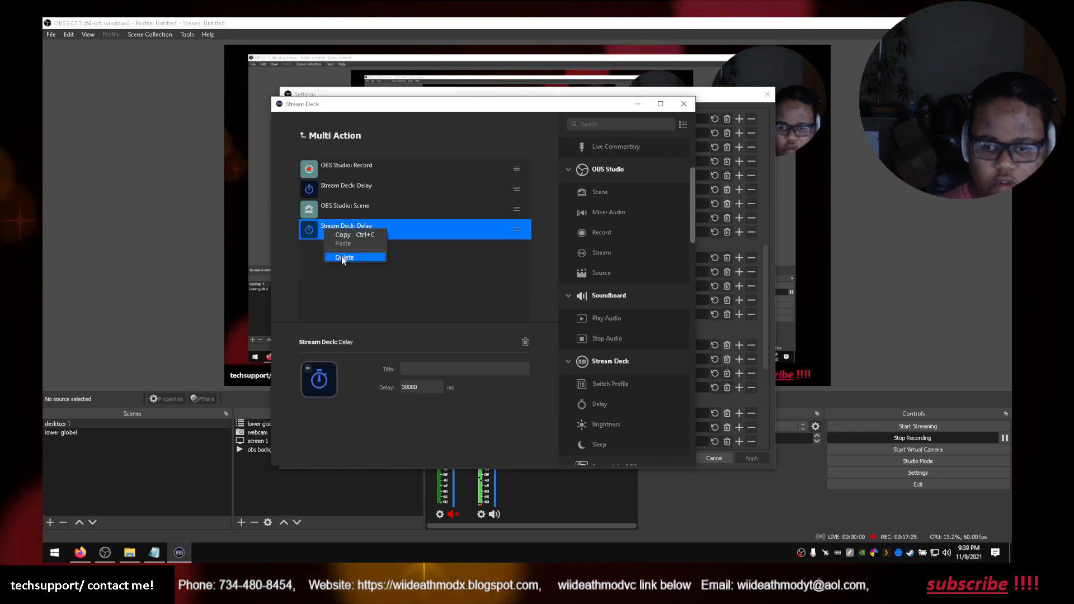
left_click(341, 256)
right_click(309, 206)
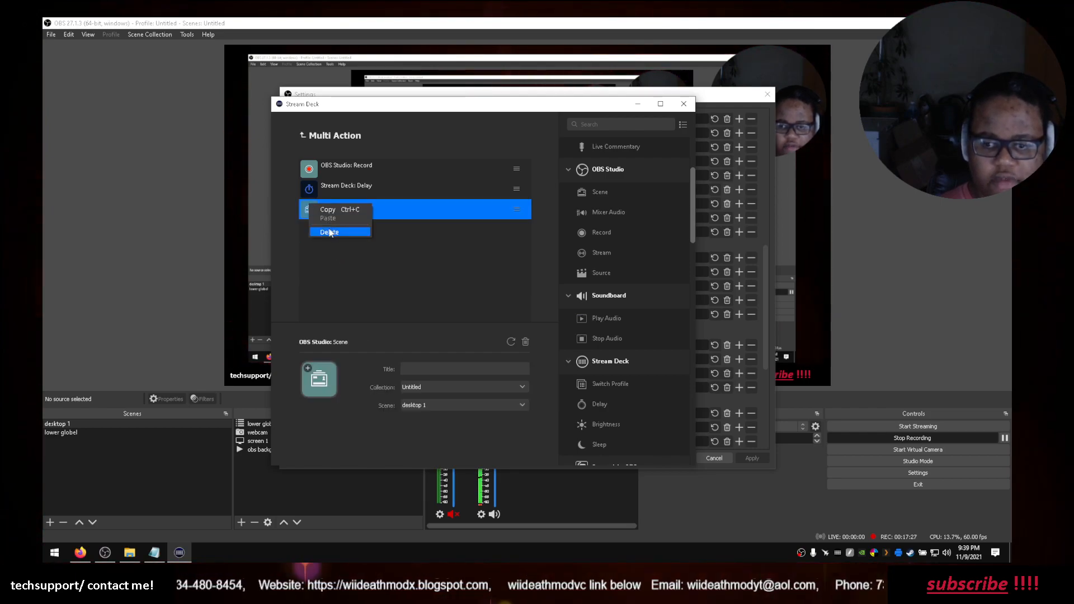
left_click(330, 233)
right_click(305, 194)
left_click(328, 222)
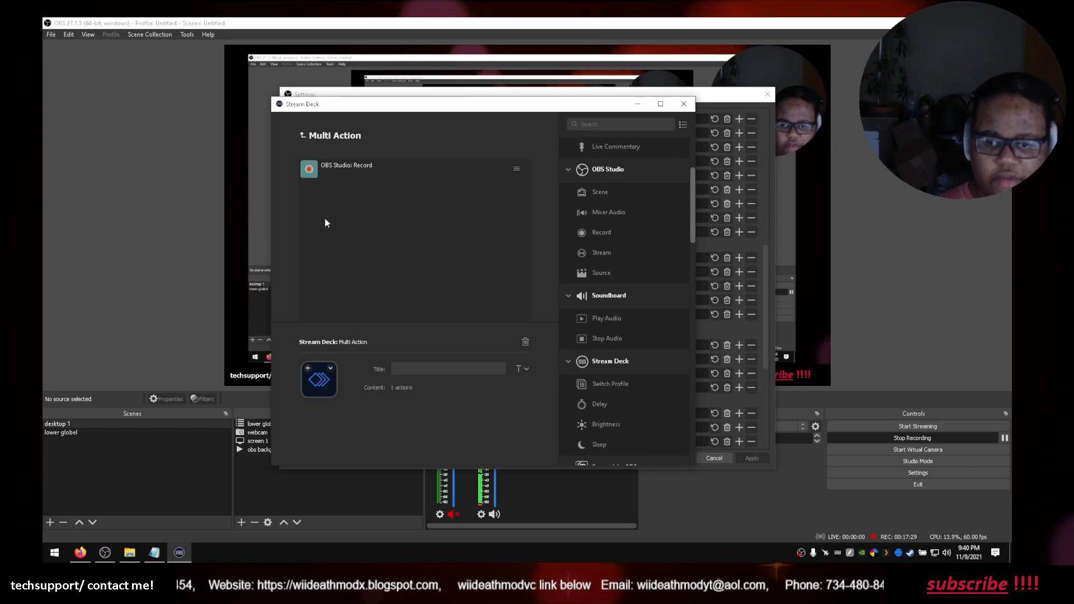
right_click(308, 174)
left_click(328, 201)
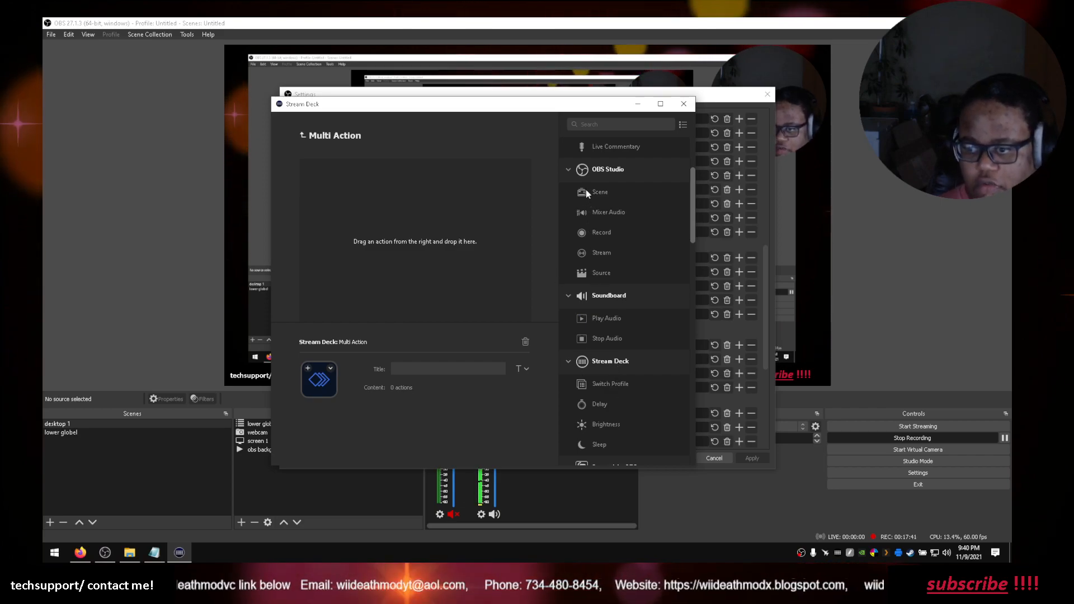
- Fill the empty multi action with an OBS Studio Scene action for desktop 1, a 1000 ms Delay and a Record action set to Start
left_click_drag(586, 191, 445, 191)
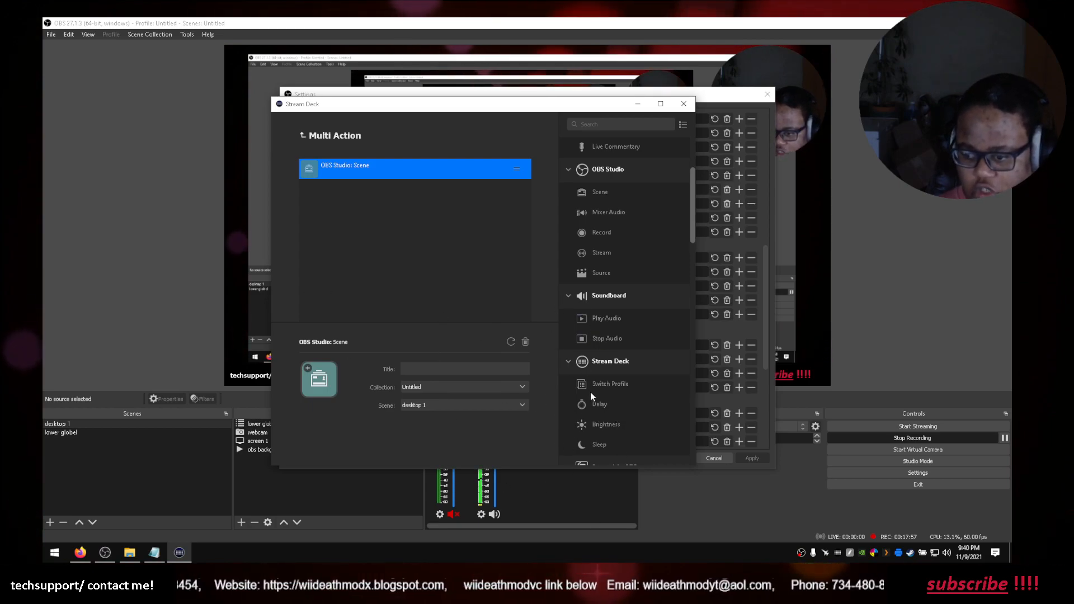
left_click_drag(586, 409, 385, 224)
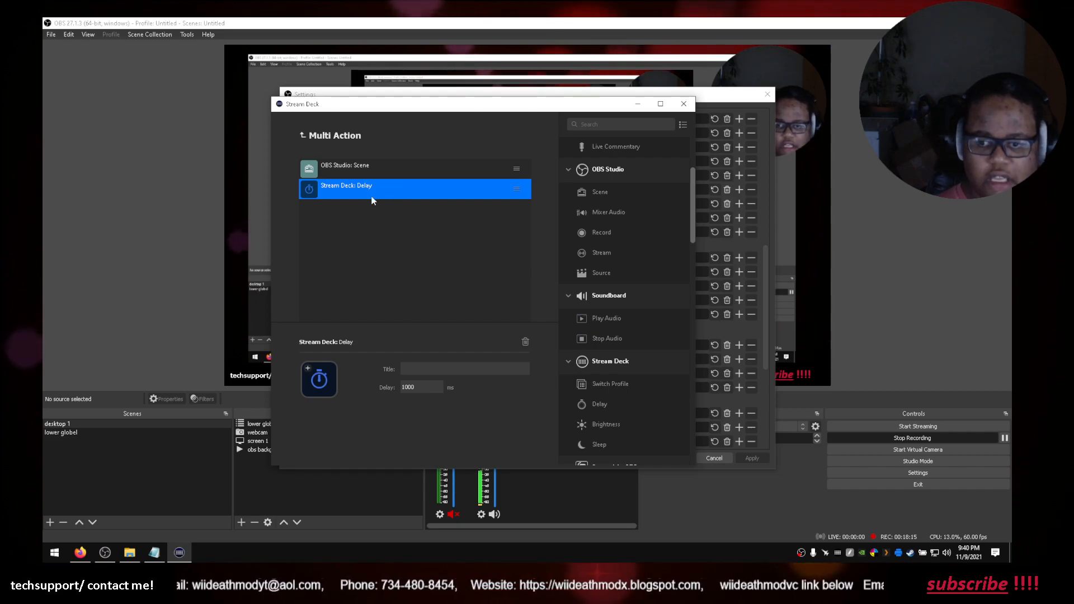
double_click(423, 388)
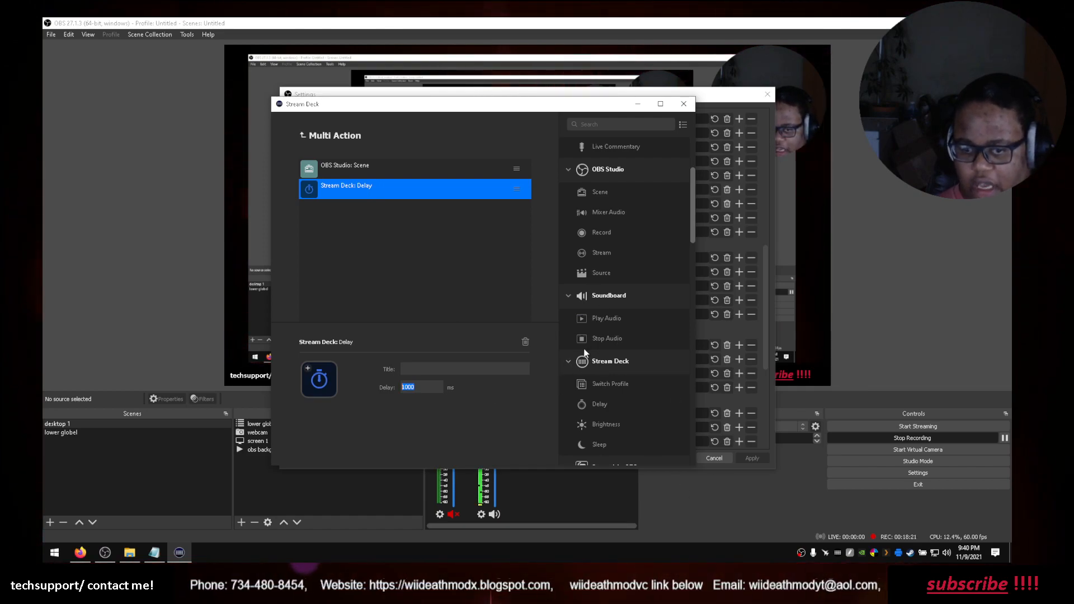
left_click(587, 232)
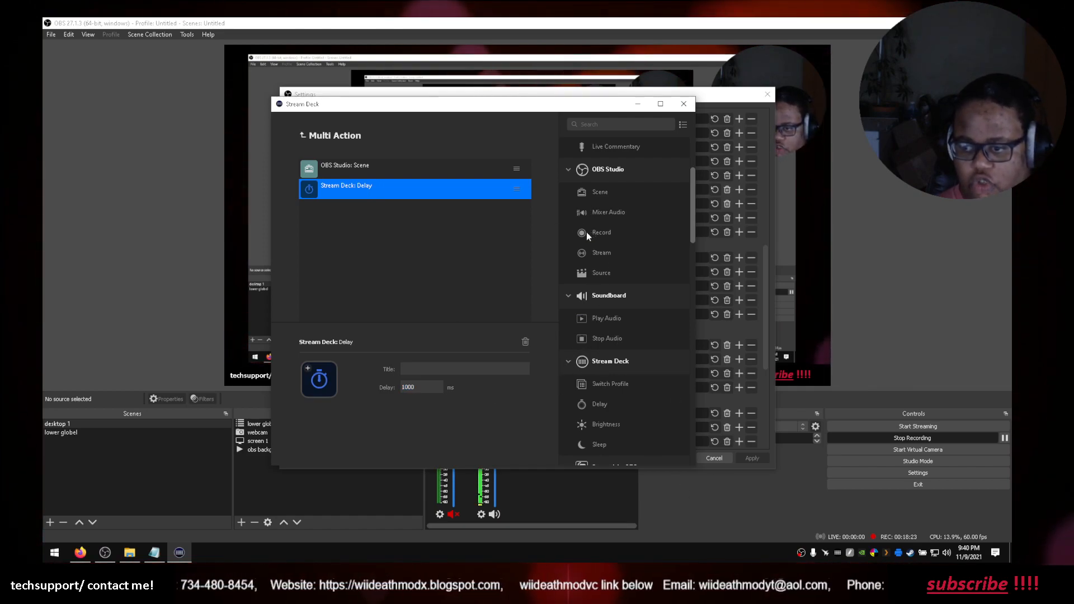
left_click_drag(466, 232, 460, 235)
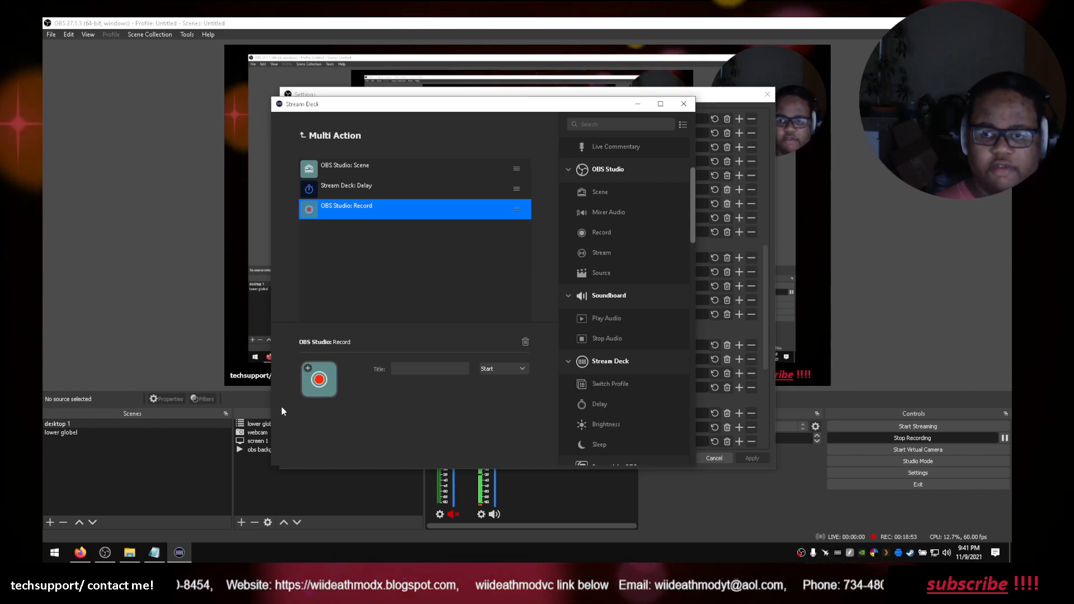
- Check the settings of the Scene and Delay actions and move the Delay above the Scene action
left_click(322, 172)
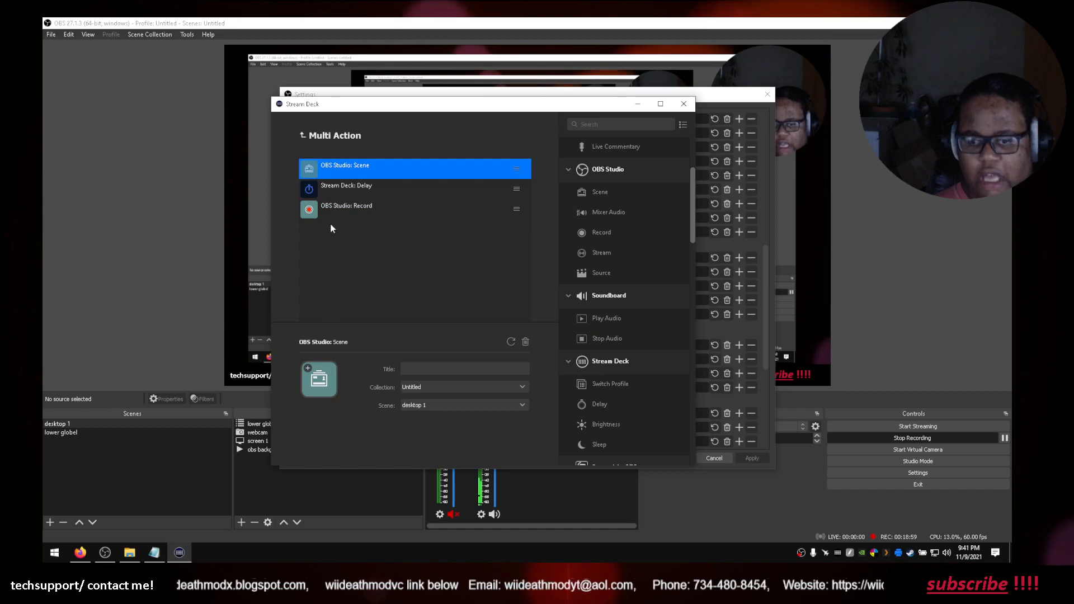
left_click(333, 189)
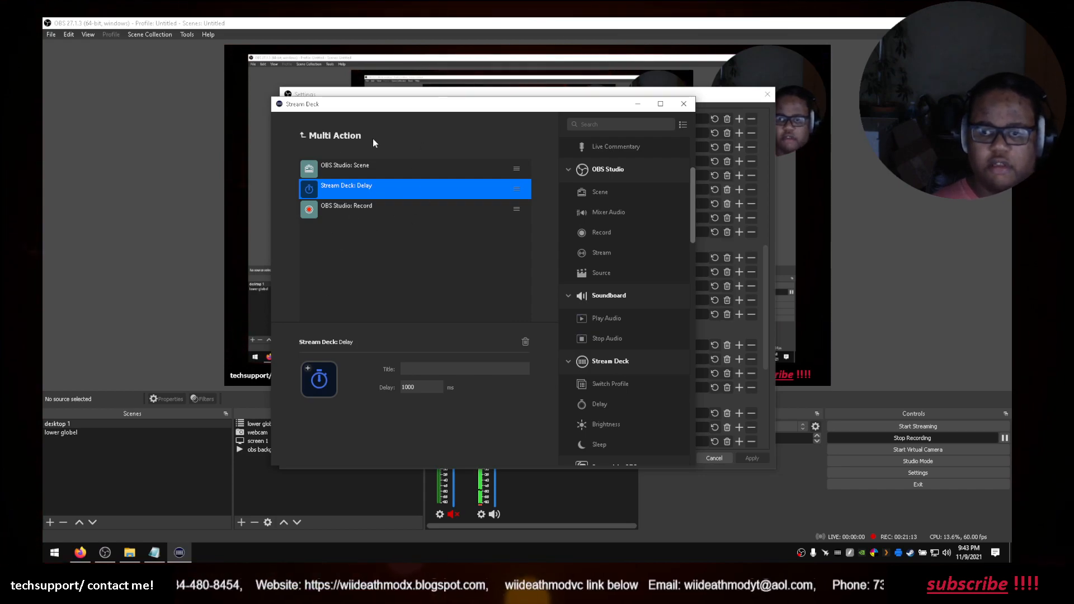
left_click(347, 164)
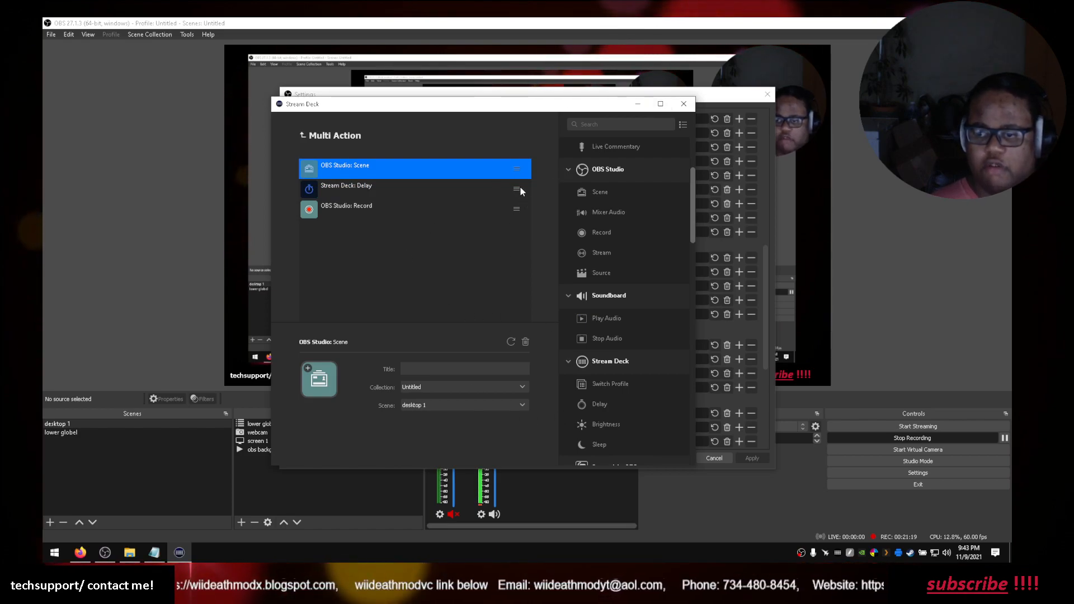
mouse_move(518, 190)
left_mouse_down()
mouse_move(508, 155)
mouse_move(516, 197)
left_mouse_up()
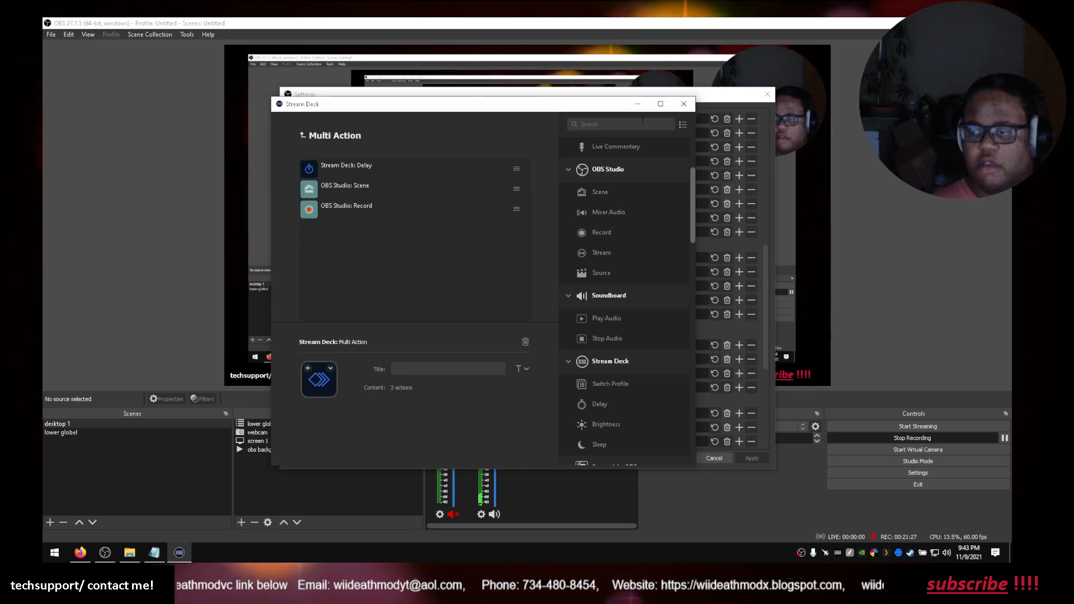
- Delete the multi action, assign the Sleep action to the emptied first key of the home profile, and close Stream Deck
left_click(525, 342)
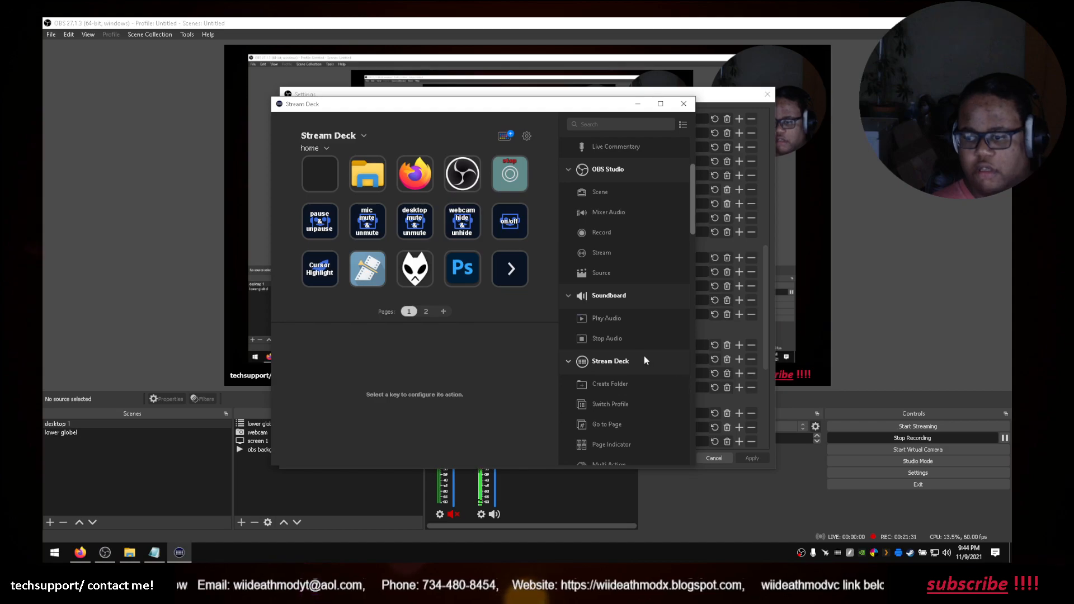
scroll(595, 384, "up", 3)
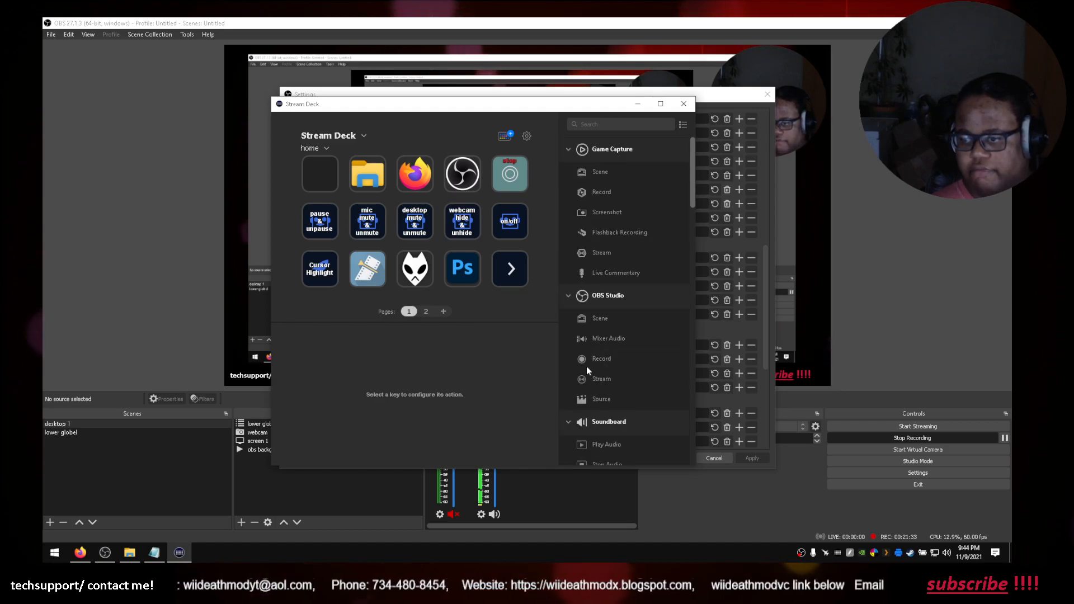
scroll(584, 364, "down", 5)
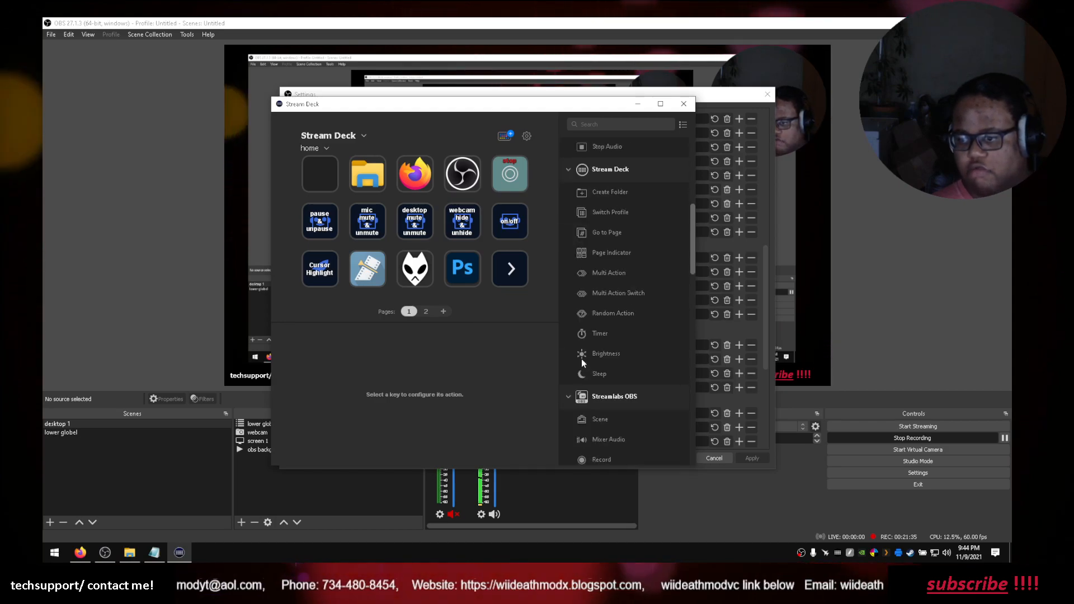
scroll(581, 362, "down", 4)
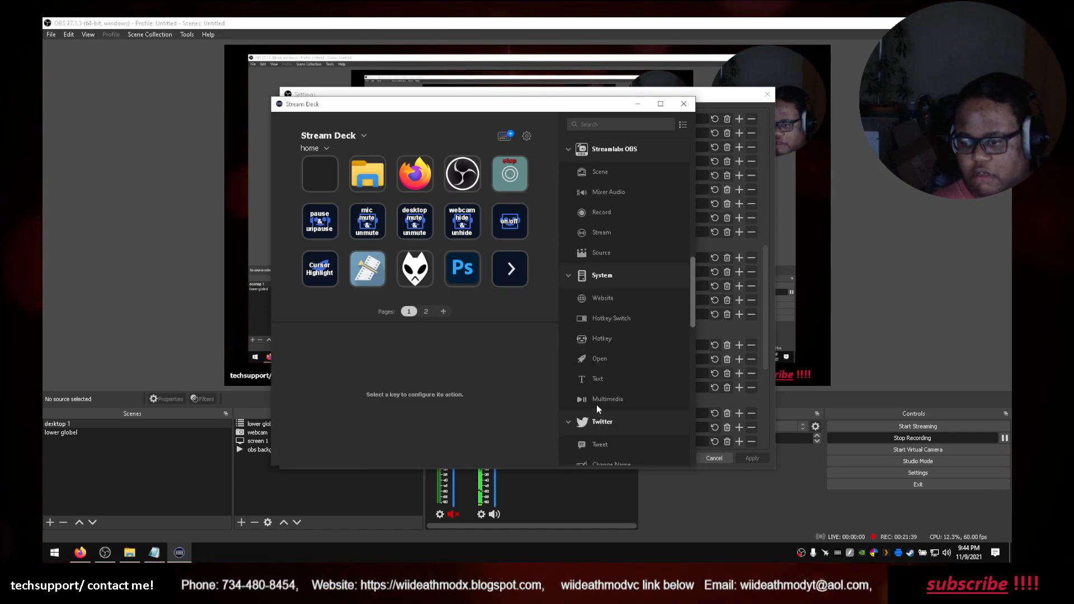
scroll(594, 405, "down", 4)
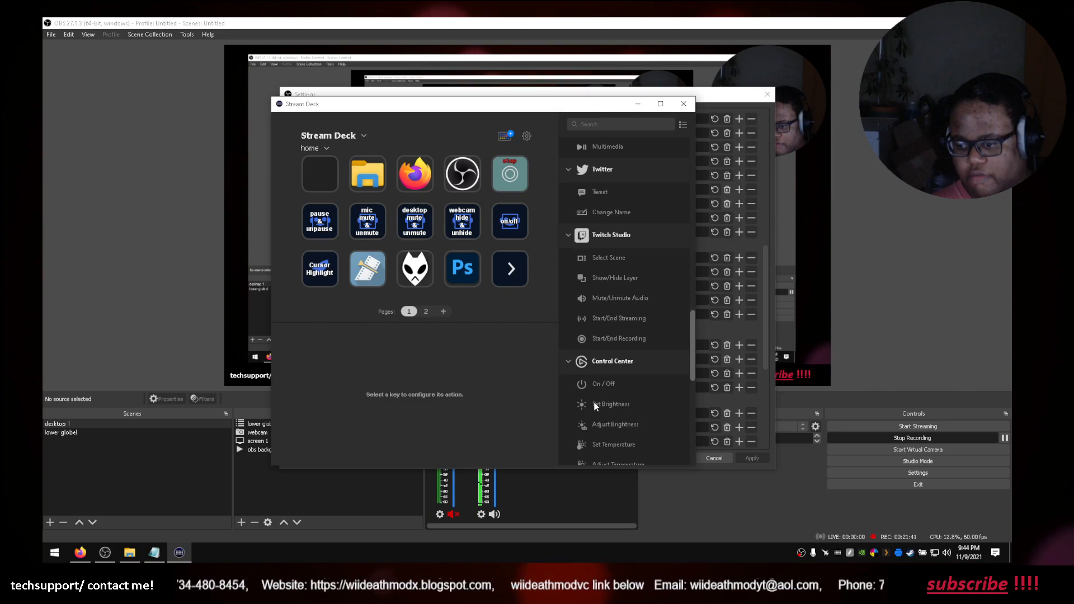
scroll(594, 405, "up", 4)
scroll(597, 405, "up", 2)
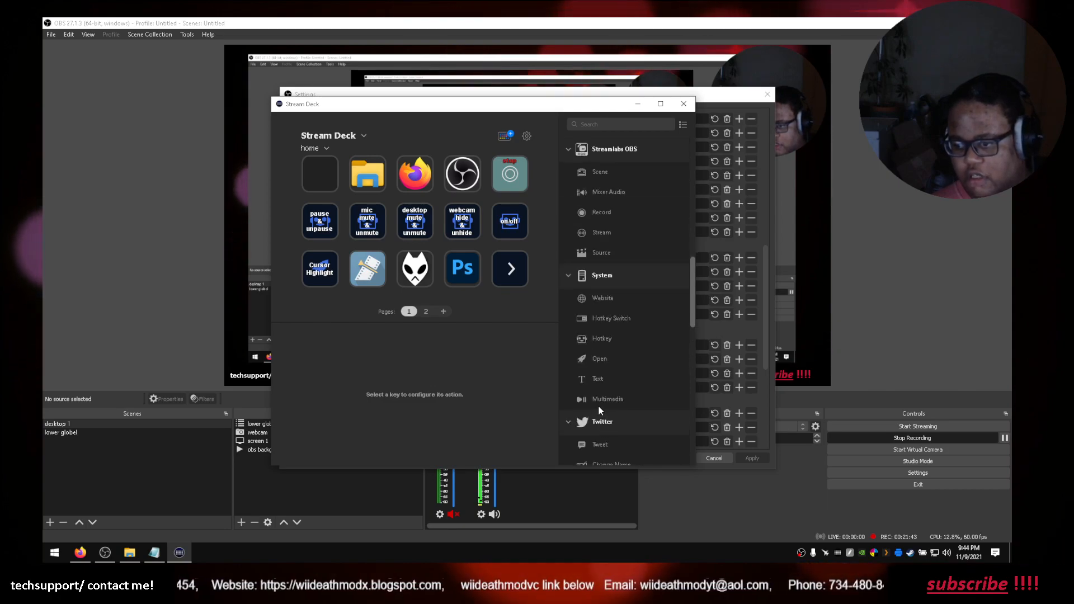
scroll(596, 405, "up", 1)
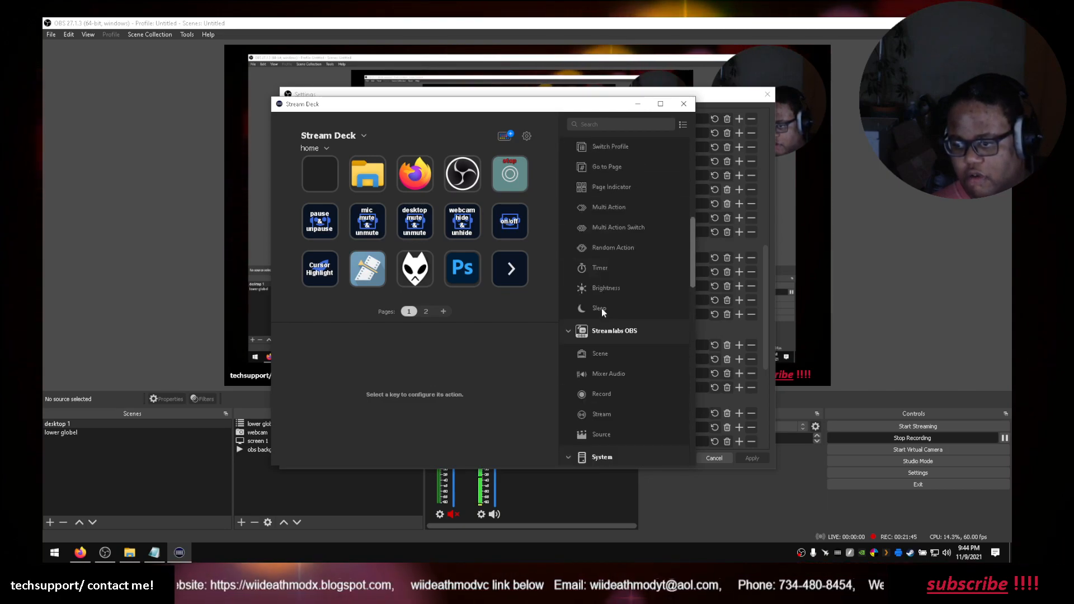
left_click_drag(597, 309, 324, 179)
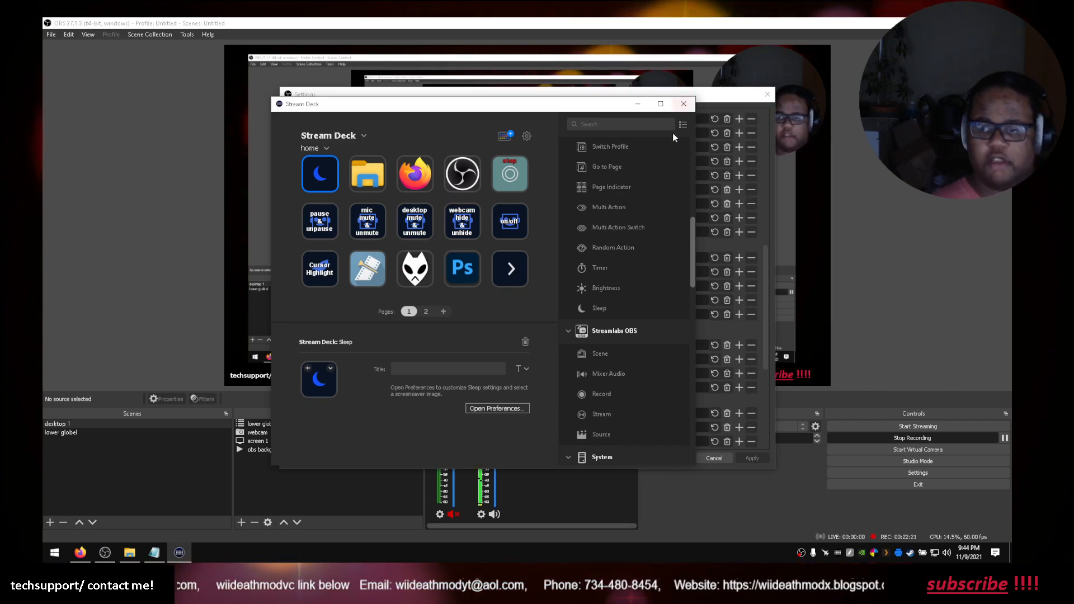
left_click(683, 107)
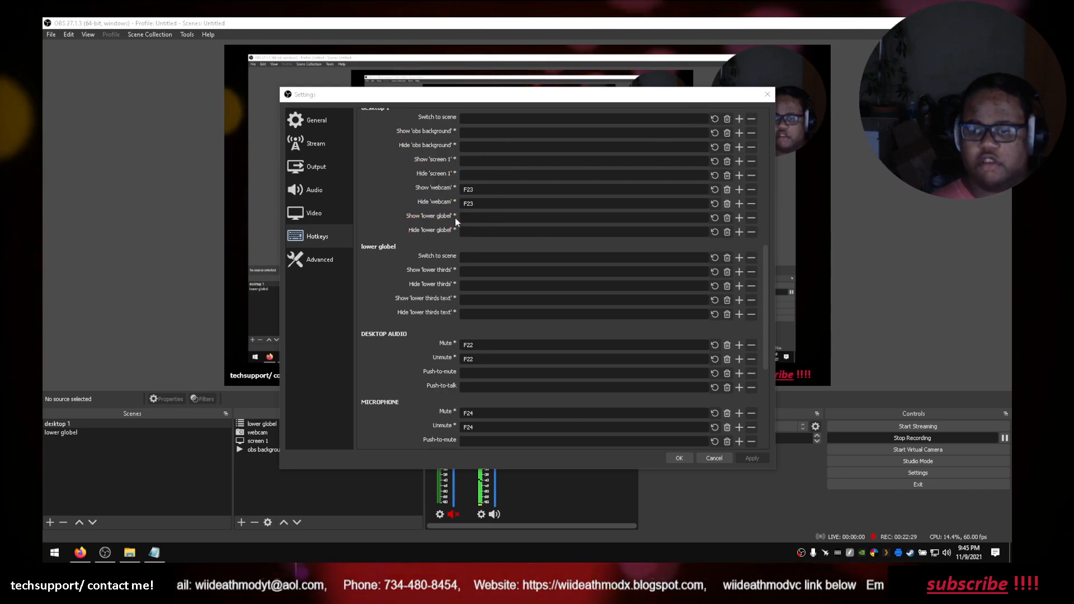
- Examine the OBS hotkeys for recording, the desktop 1 and lower globel scenes and the audio sources, and close the settings without saving
scroll(450, 206, "up", 1)
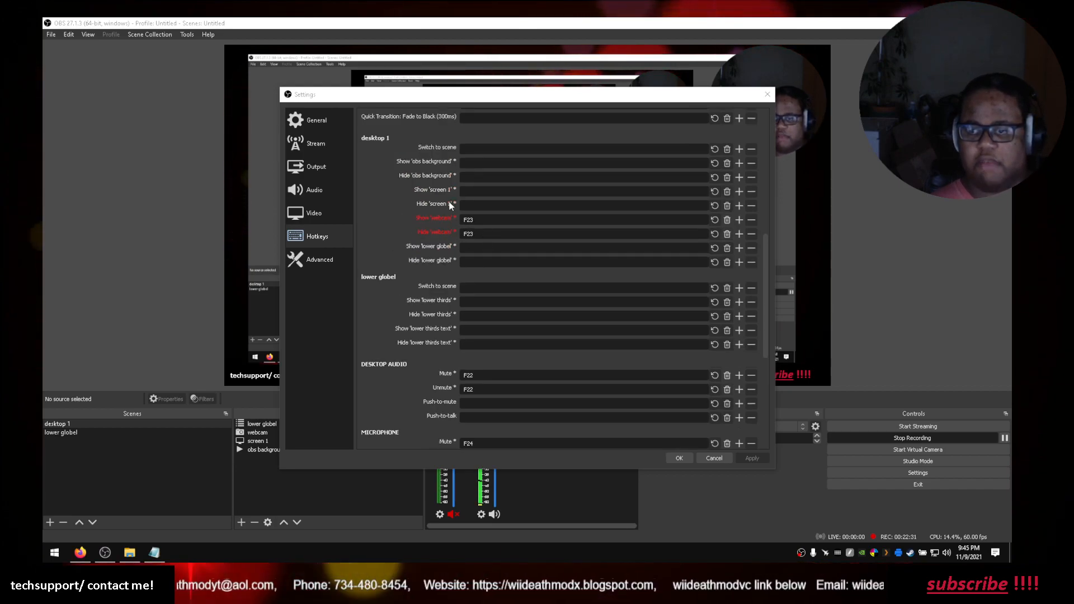
scroll(451, 206, "up", 5)
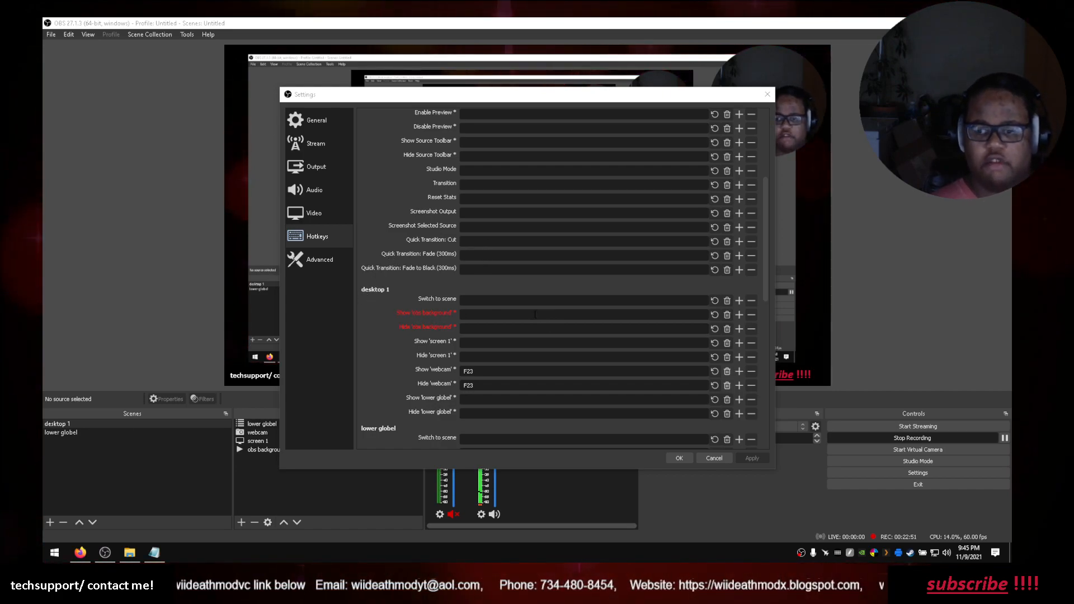
scroll(465, 301, "up", 5)
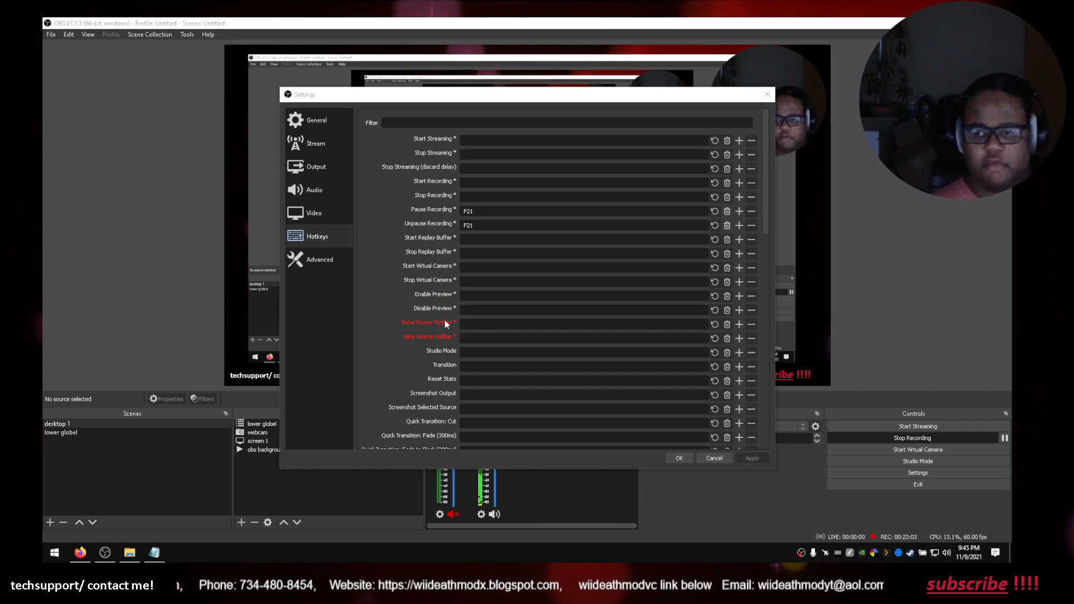
scroll(445, 324, "down", 5)
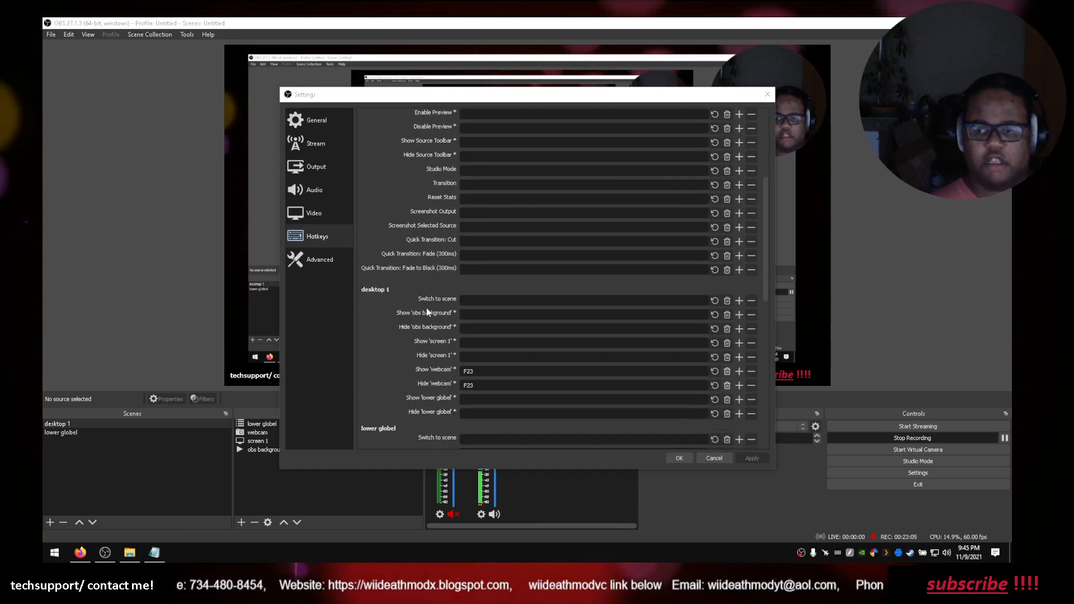
scroll(426, 312, "down", 2)
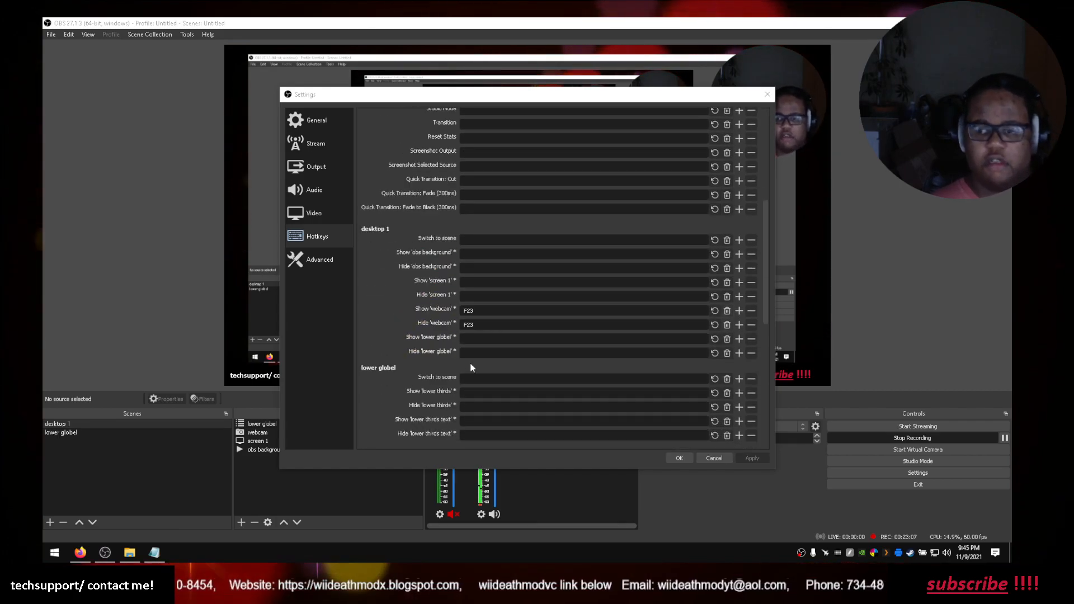
scroll(470, 367, "down", 4)
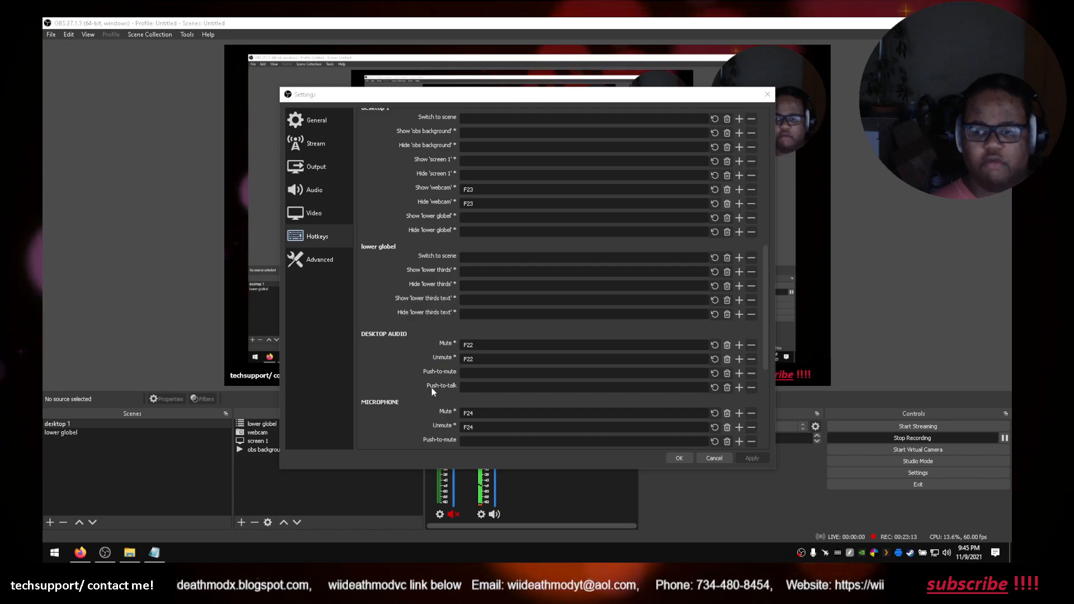
scroll(432, 386, "up", 15)
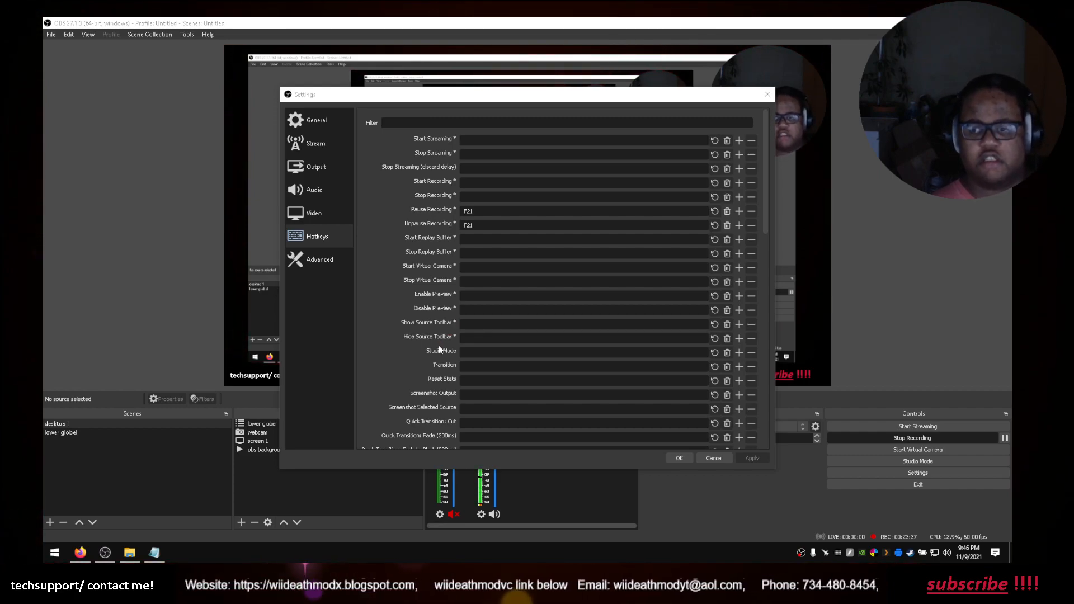
scroll(473, 321, "down", 5)
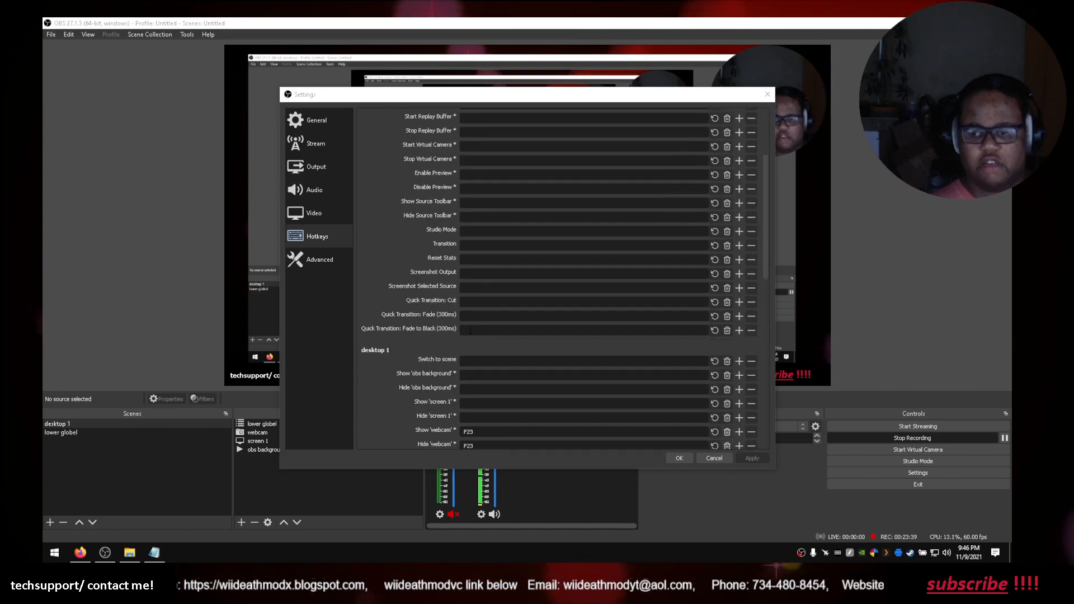
scroll(462, 344, "down", 3)
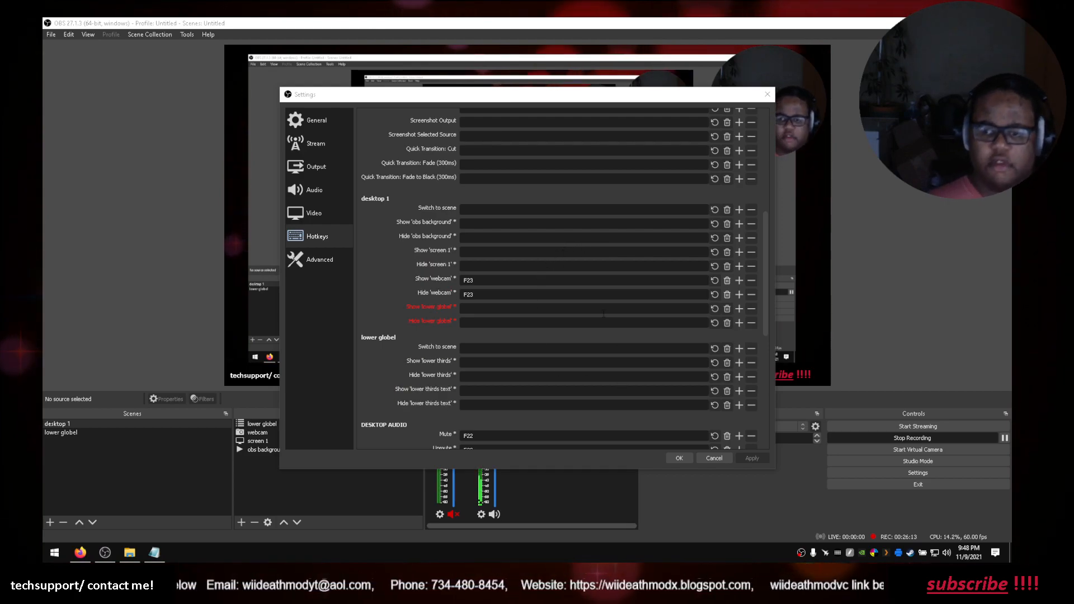
left_click(712, 458)
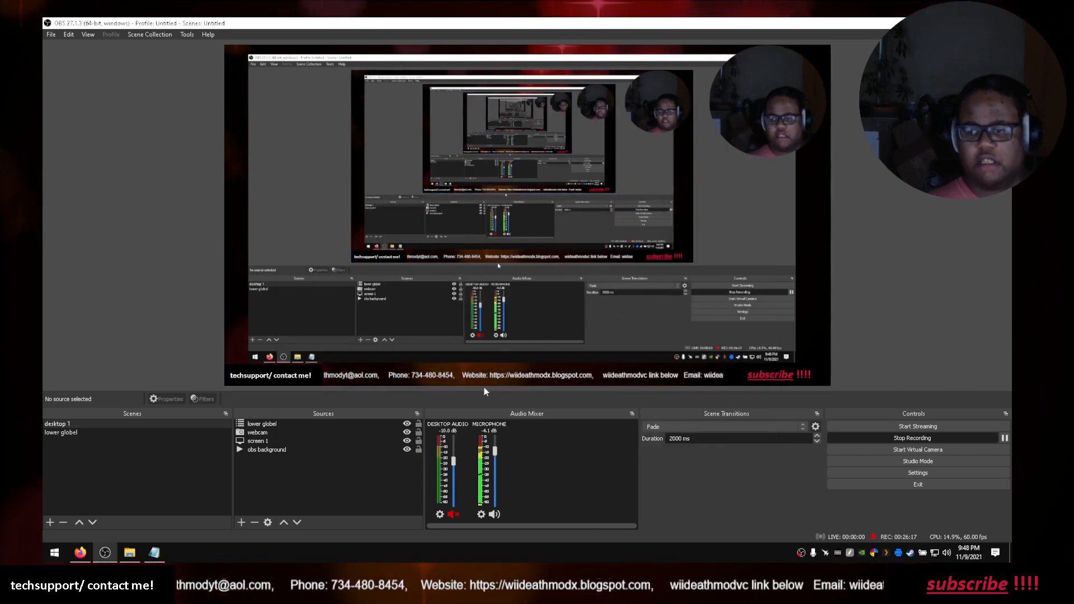